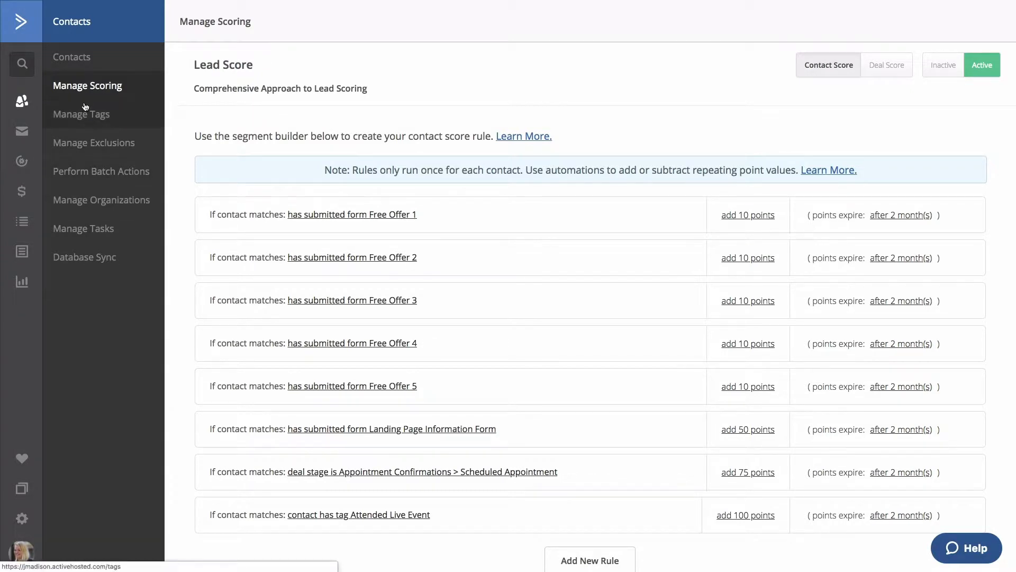
- Go to the list of lead score rules and create a new contact score
left_click(97, 90)
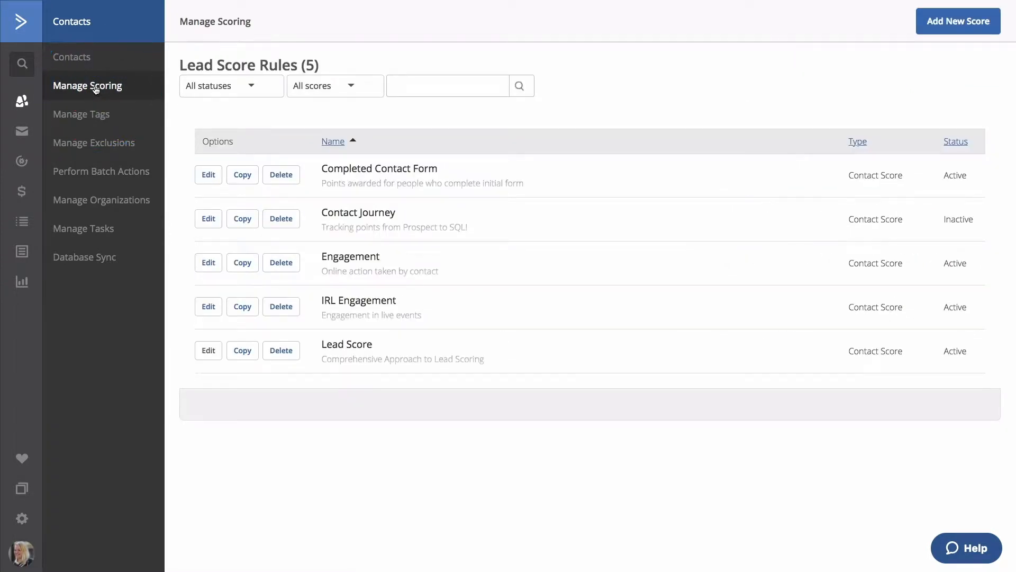
left_click(951, 29)
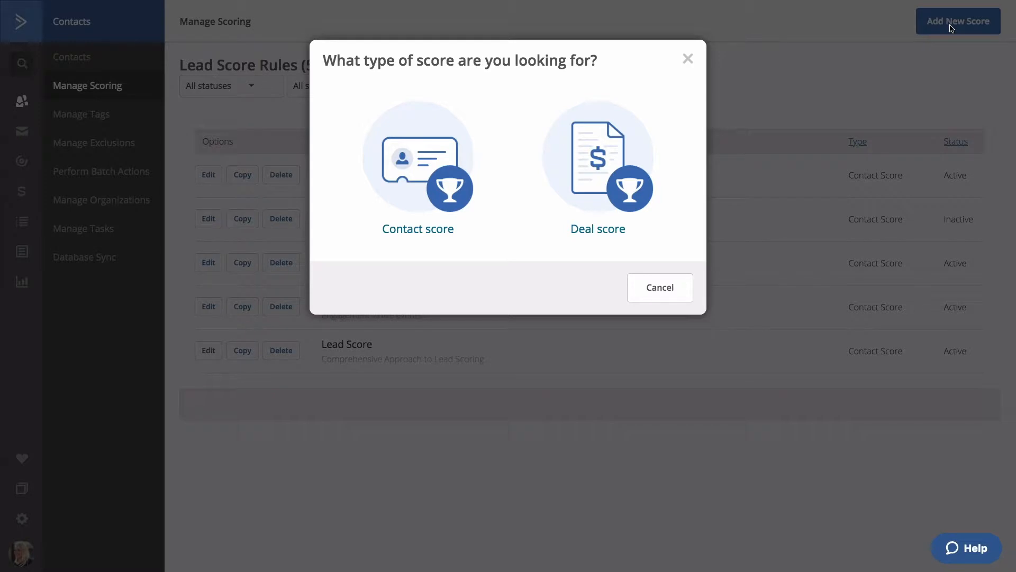
left_click(439, 151)
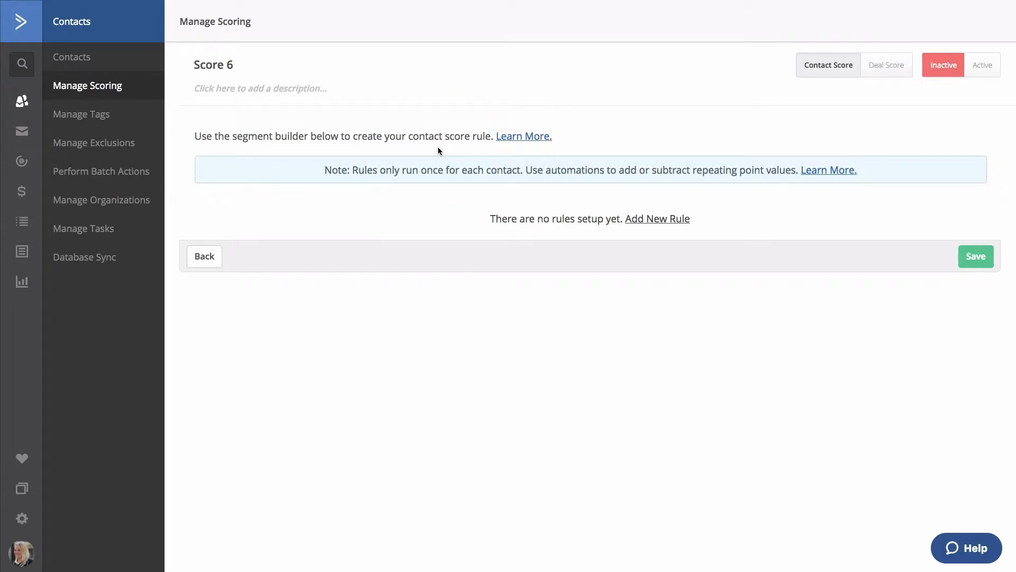
- Name the new score "Contact Journey" and give it the description "Tracking points from prospect to SQL"
left_click(218, 65)
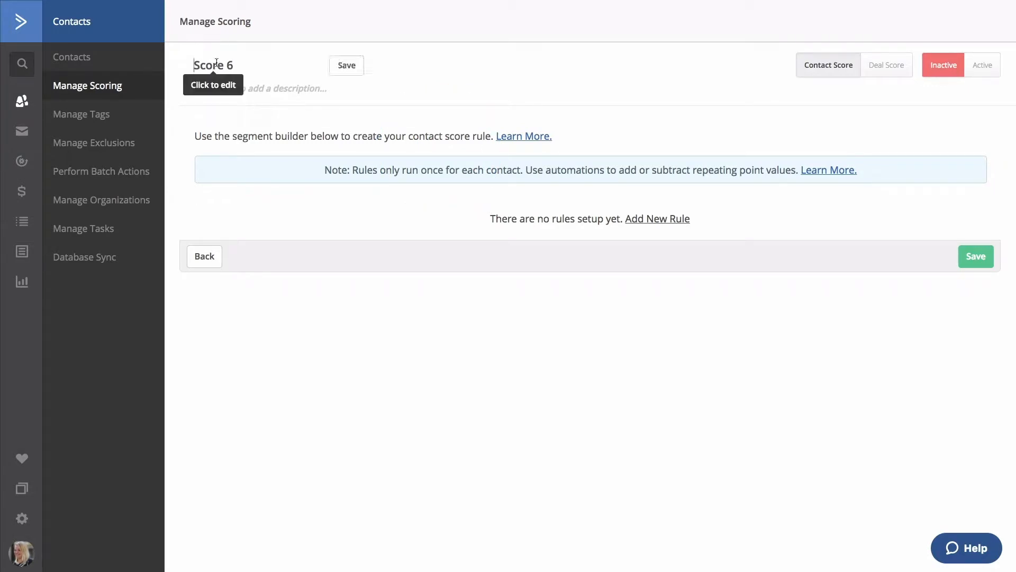
type("Contact J")
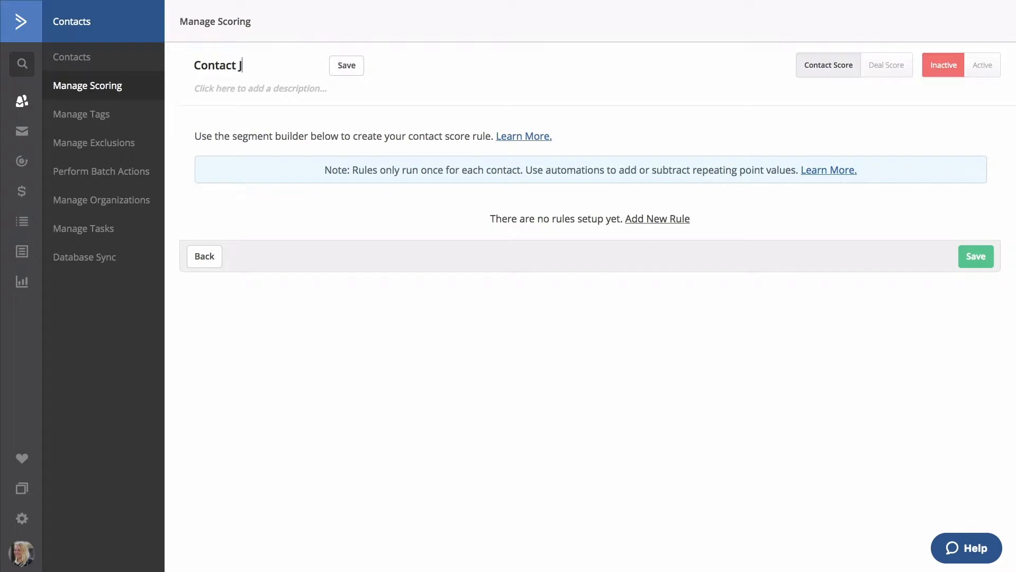
type("ourney")
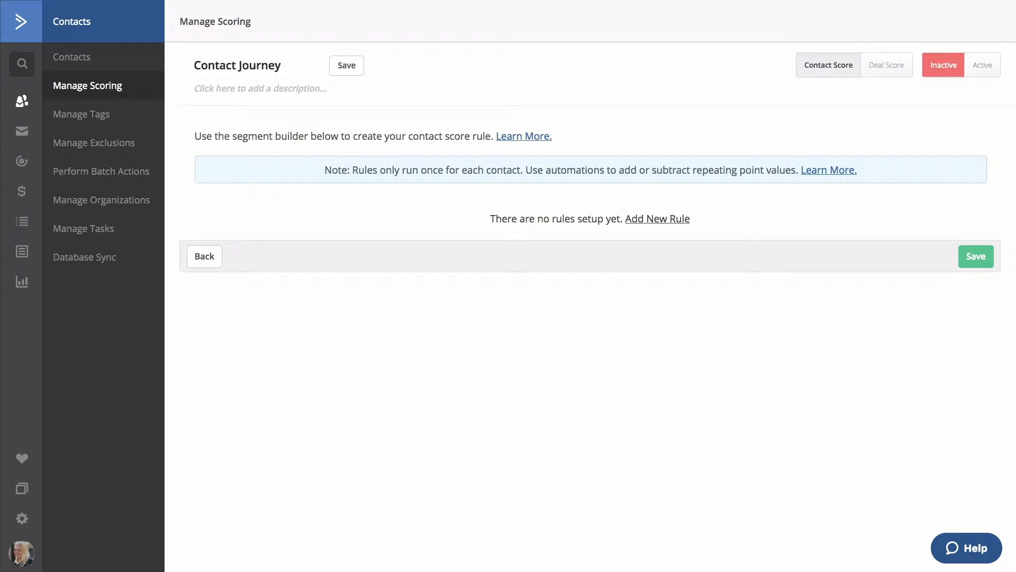
left_click(253, 89)
type("Tracking Points From Pro")
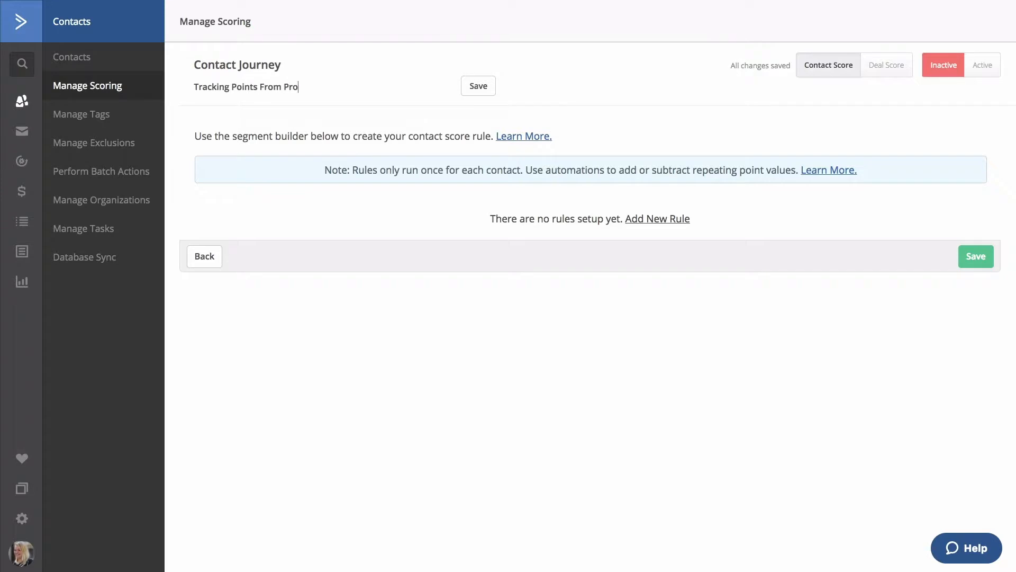
type("spect To SQL")
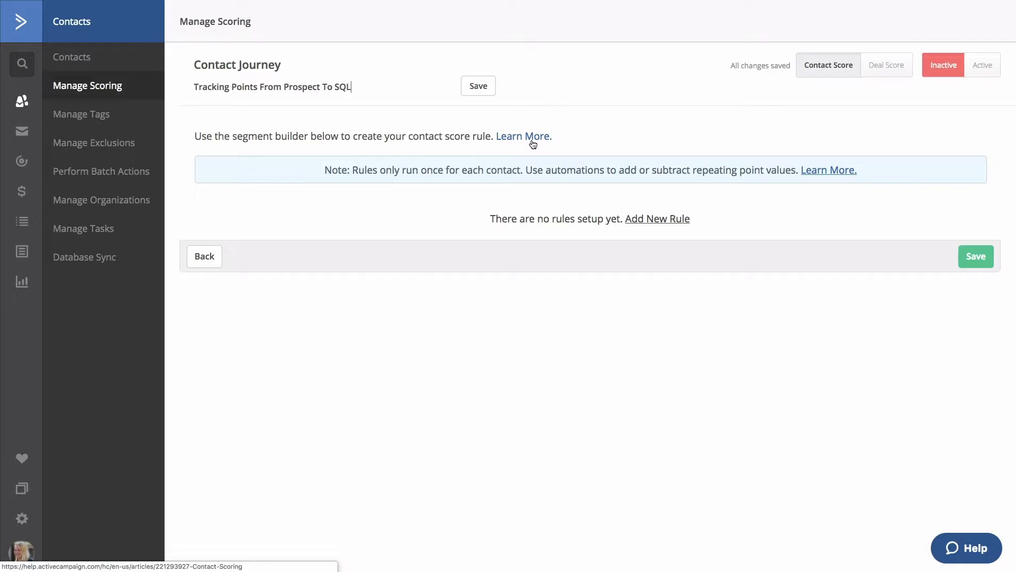
- Add a first rule to the Contact Journey score with the action condition "Submitted form"
left_click(655, 221)
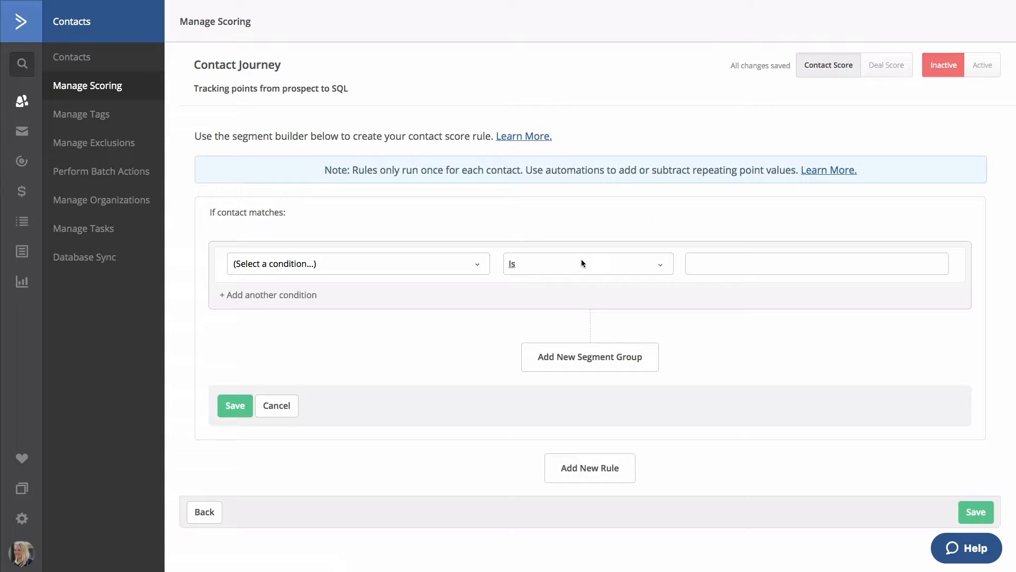
left_click(480, 263)
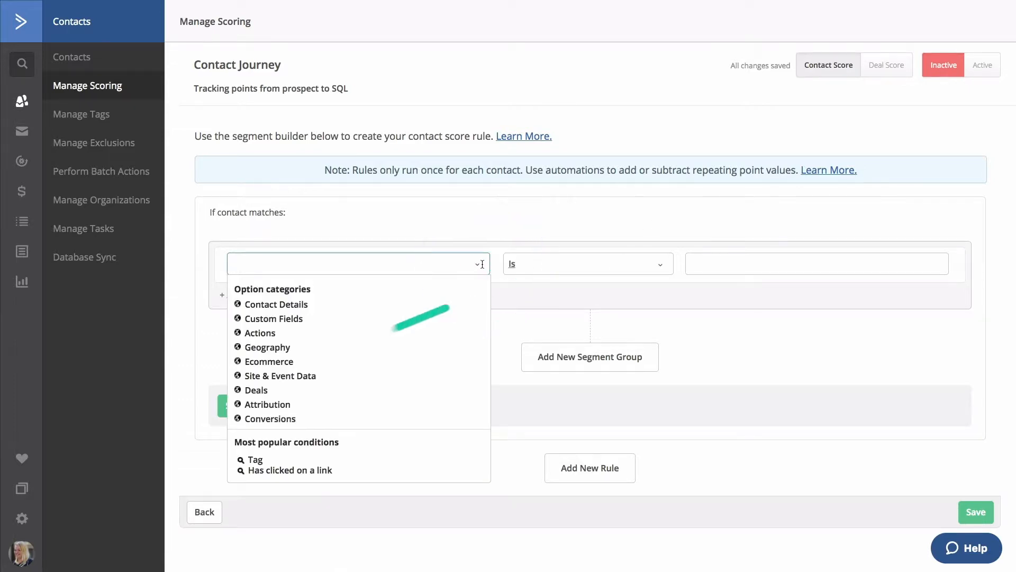
left_click(260, 333)
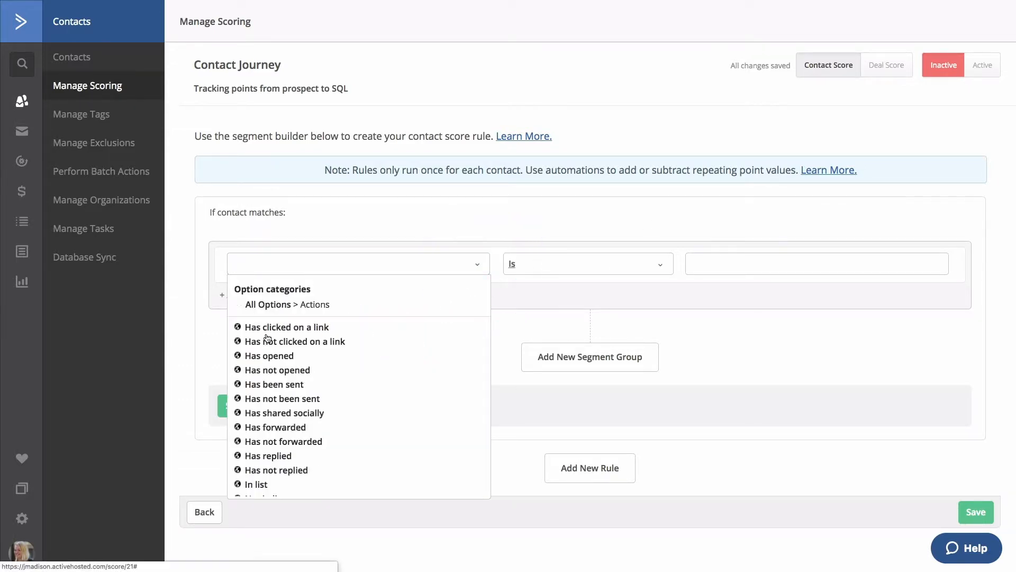
scroll(267, 338, "down", 3)
scroll(267, 337, "down", 6)
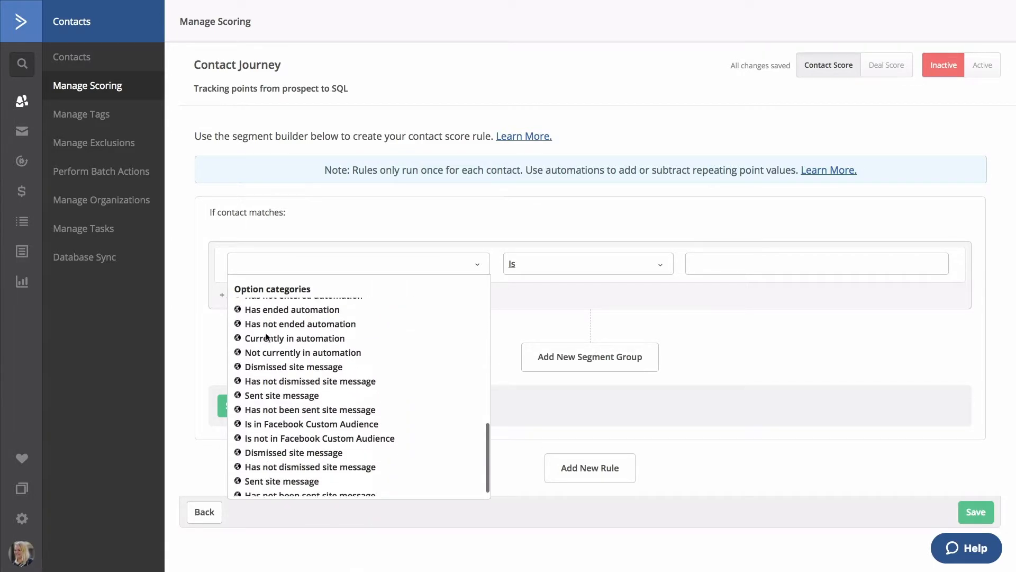
scroll(266, 338, "up", 4)
scroll(266, 337, "up", 3)
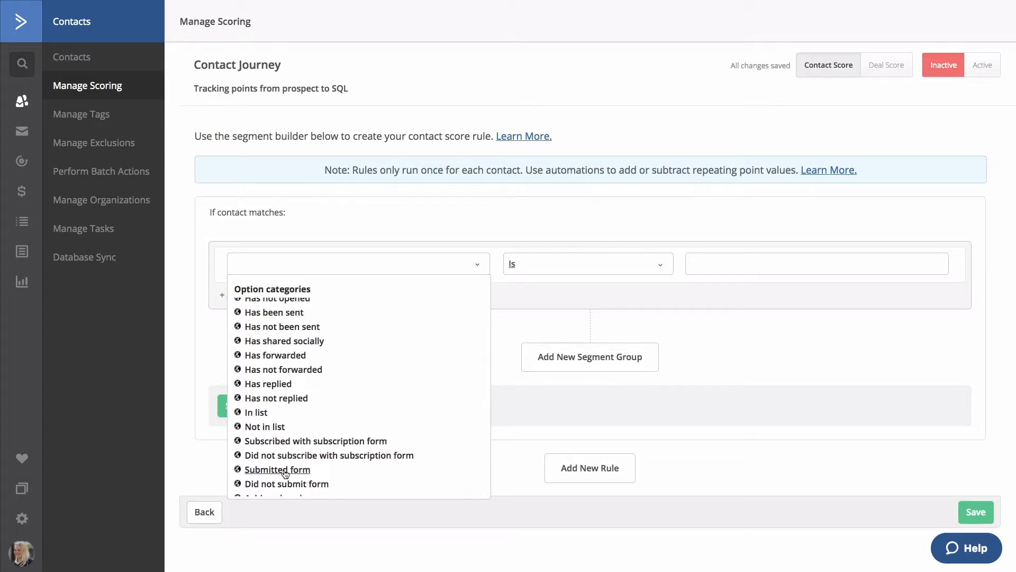
left_click(285, 473)
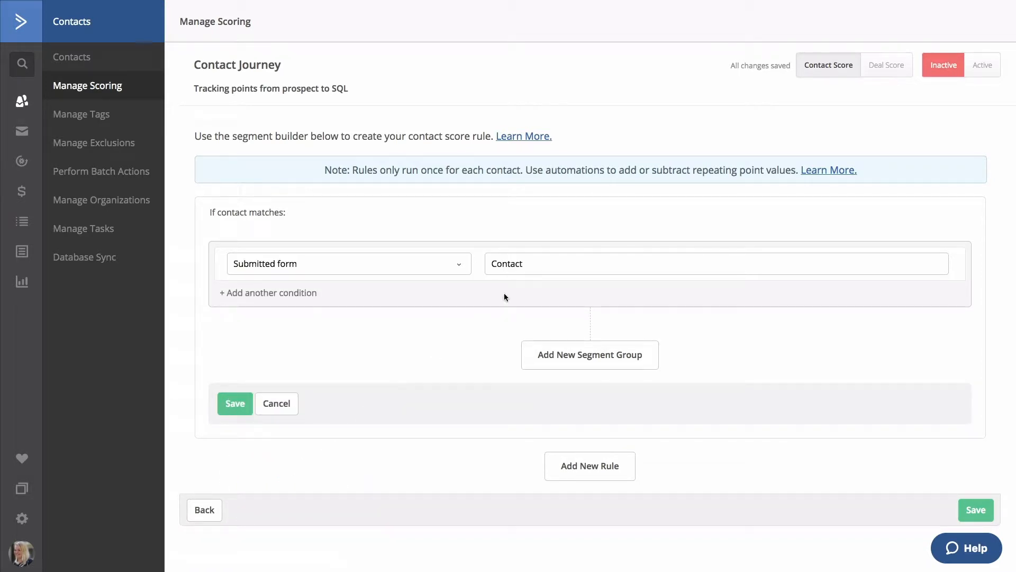
- Choose Free Offer 1 as the submitted form in the condition and save the rule
left_click(538, 264)
scroll(548, 344, "down", 1)
scroll(548, 344, "down", 3)
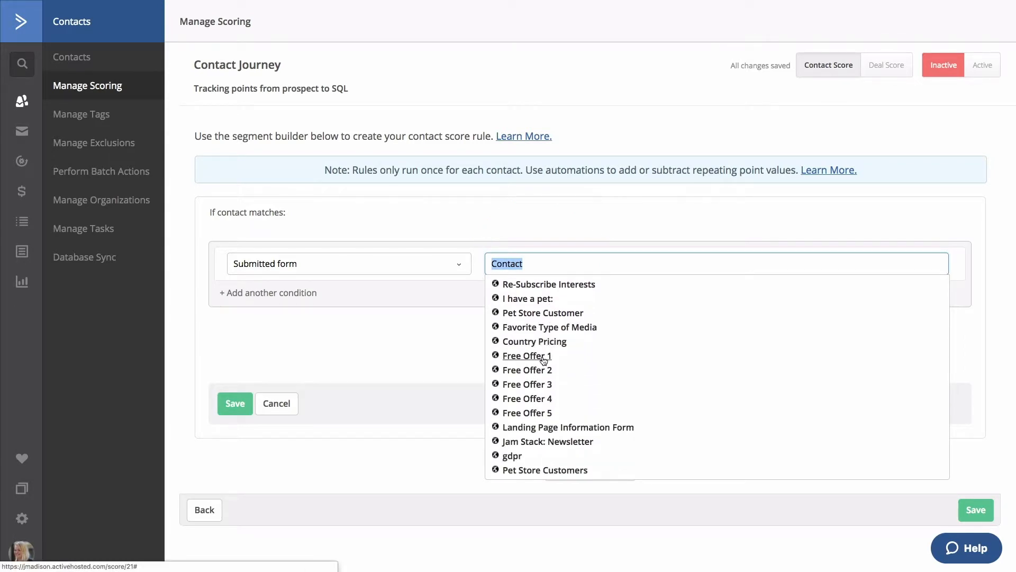
left_click(544, 357)
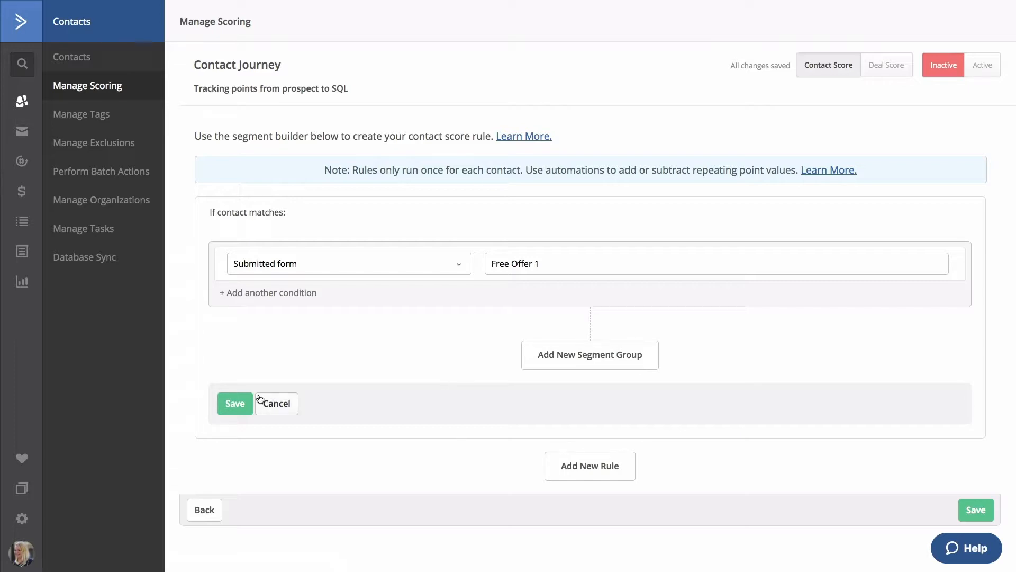
left_click(238, 404)
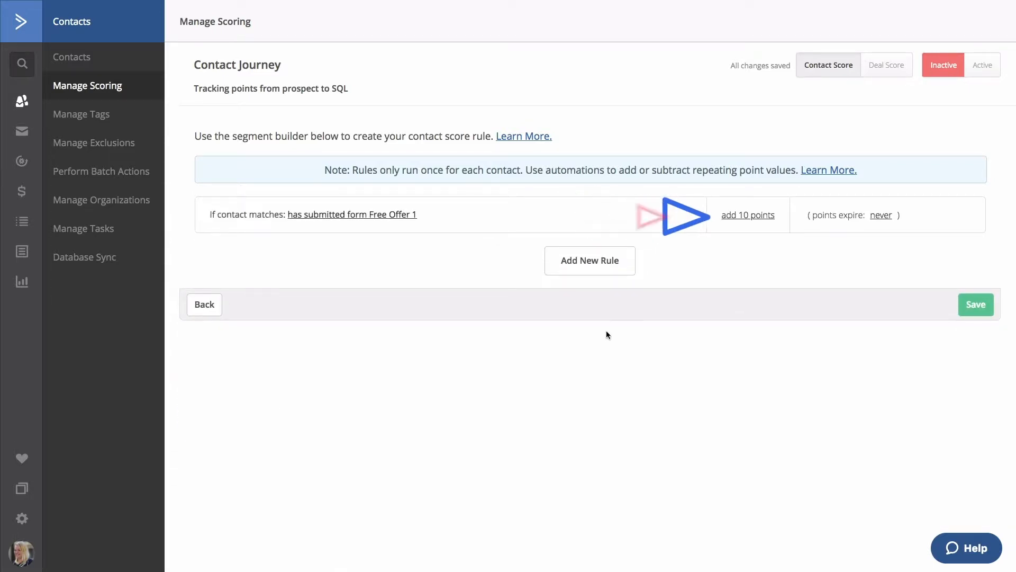
- Confirm 10 points for the Free Offer 1 rule and make the points expire after 2 months
left_click(748, 217)
left_click(746, 215)
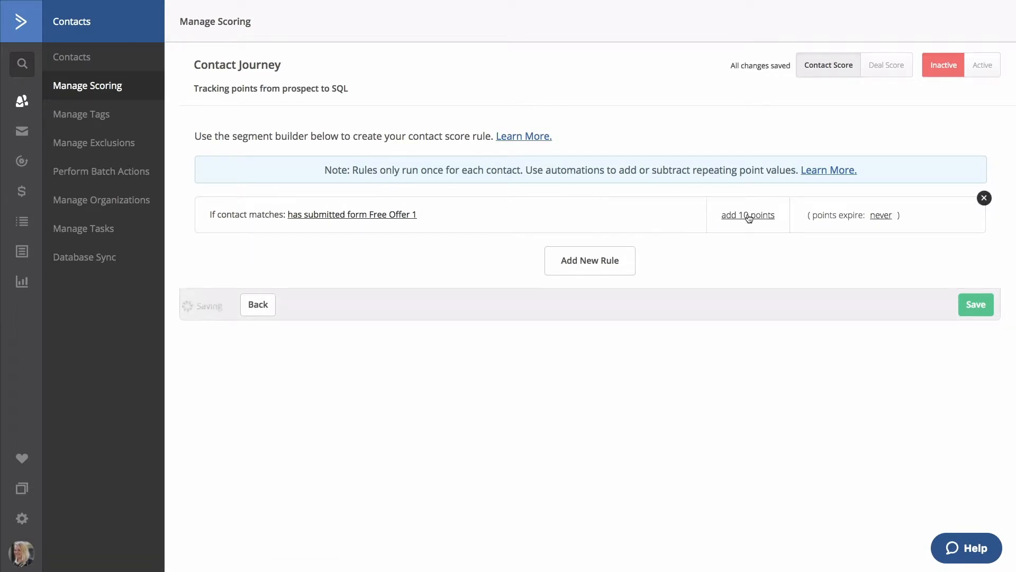
left_click(881, 216)
left_click(857, 231)
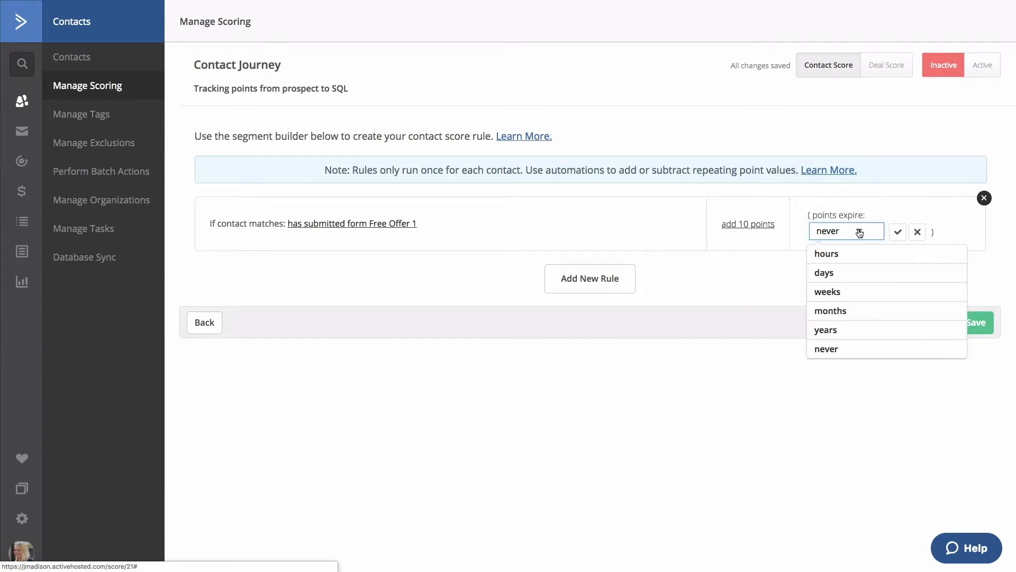
left_click(844, 321)
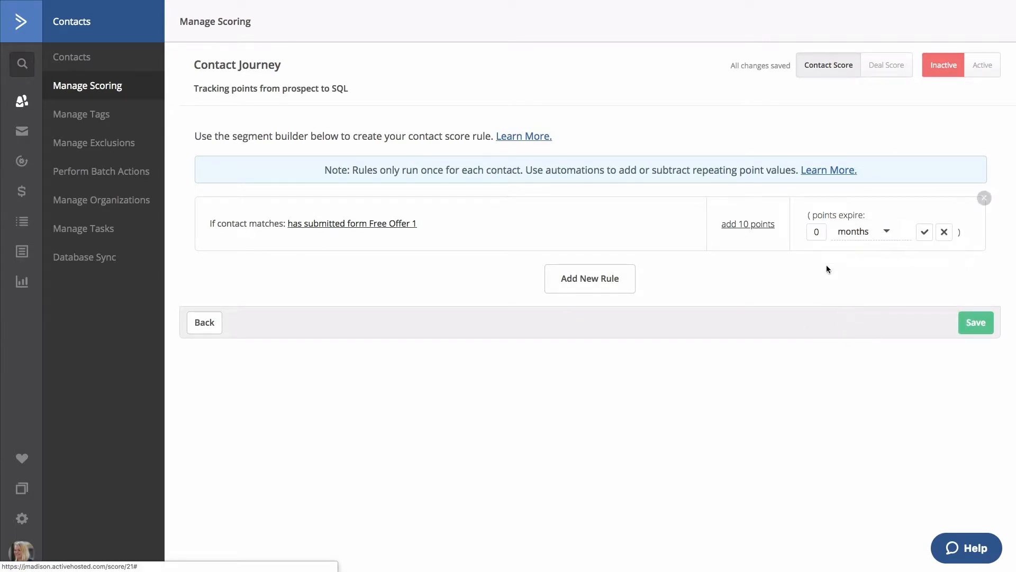
key("BackSpace")
type("2")
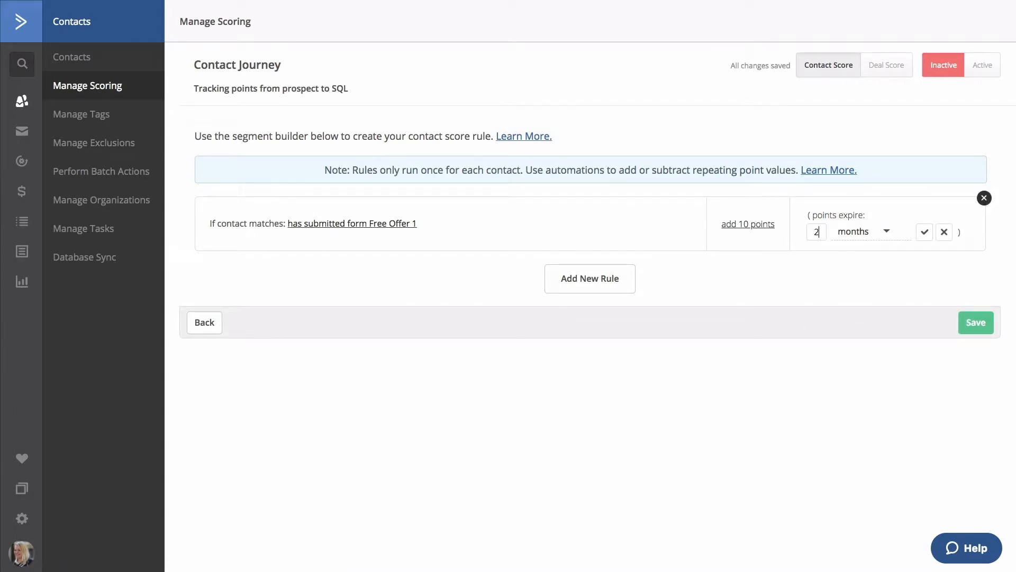
left_click(924, 231)
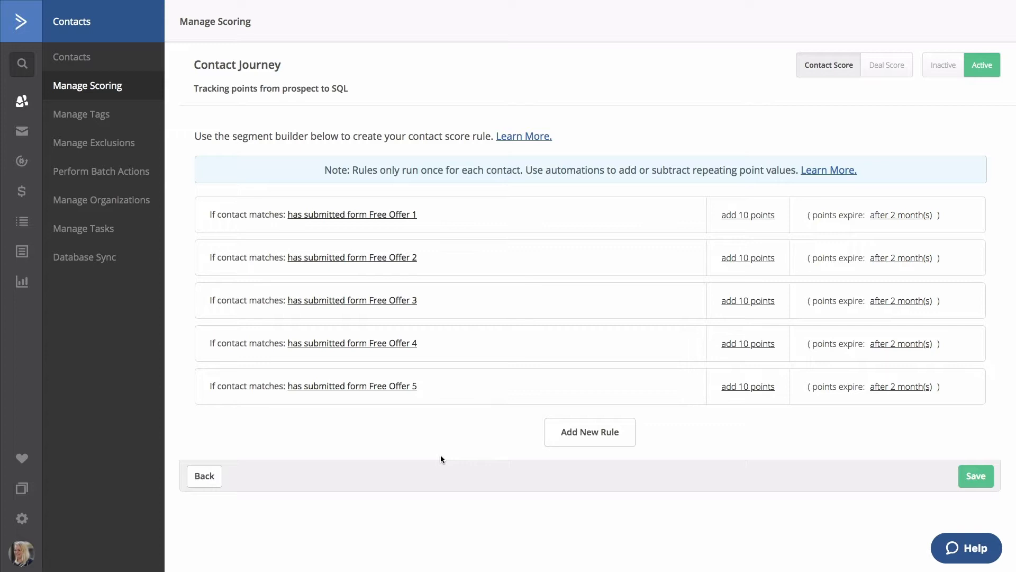
- Add another rule below the Free Offer 5 rule with the action condition "Submitted form"
left_click(614, 440)
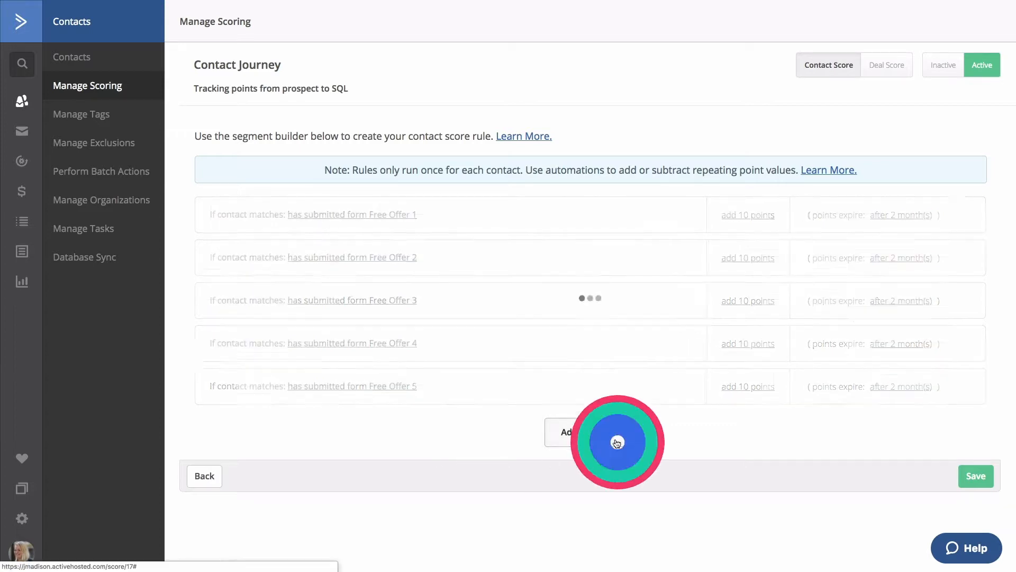
scroll(615, 442, "down", 4)
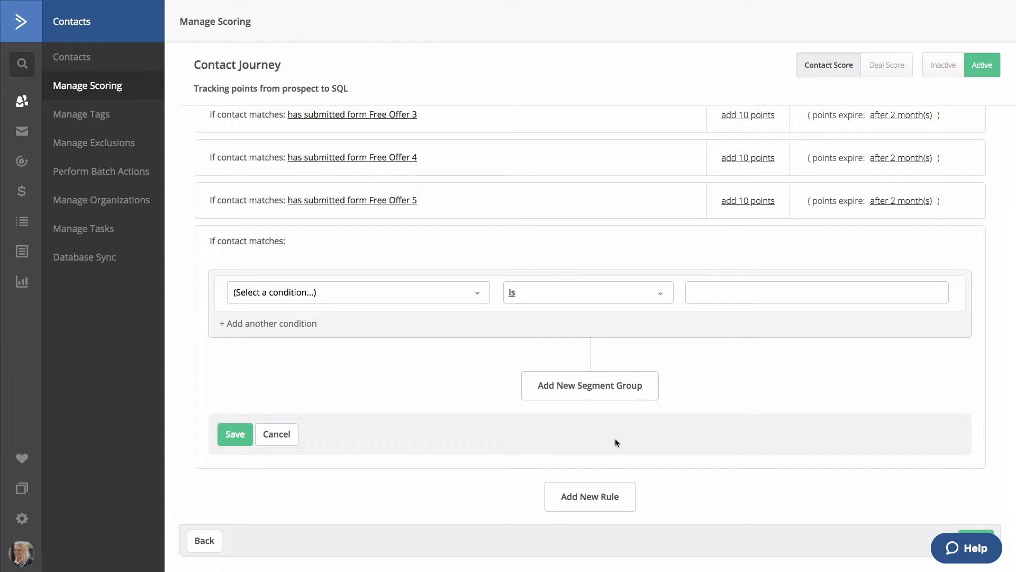
left_click(477, 292)
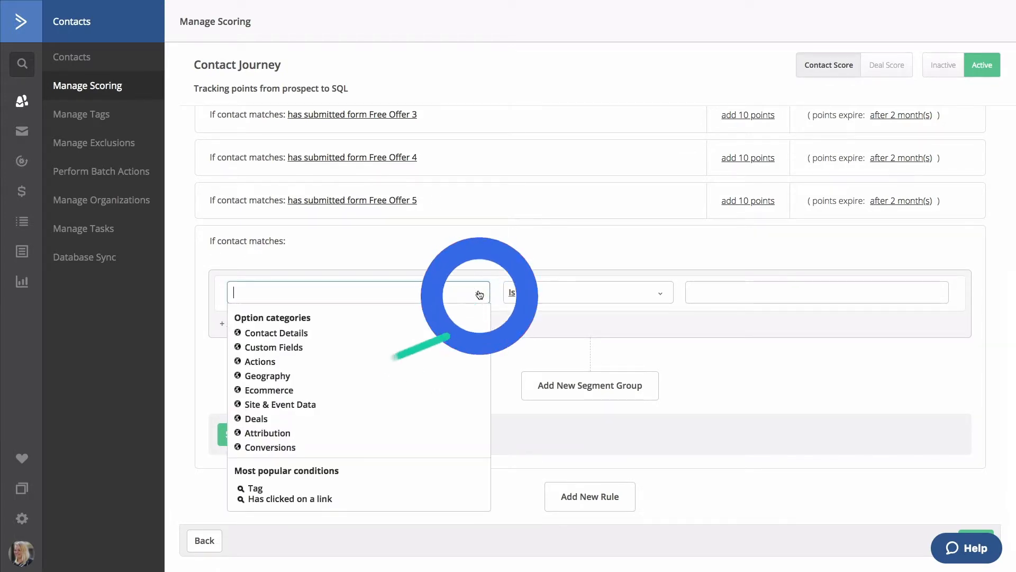
left_click(259, 362)
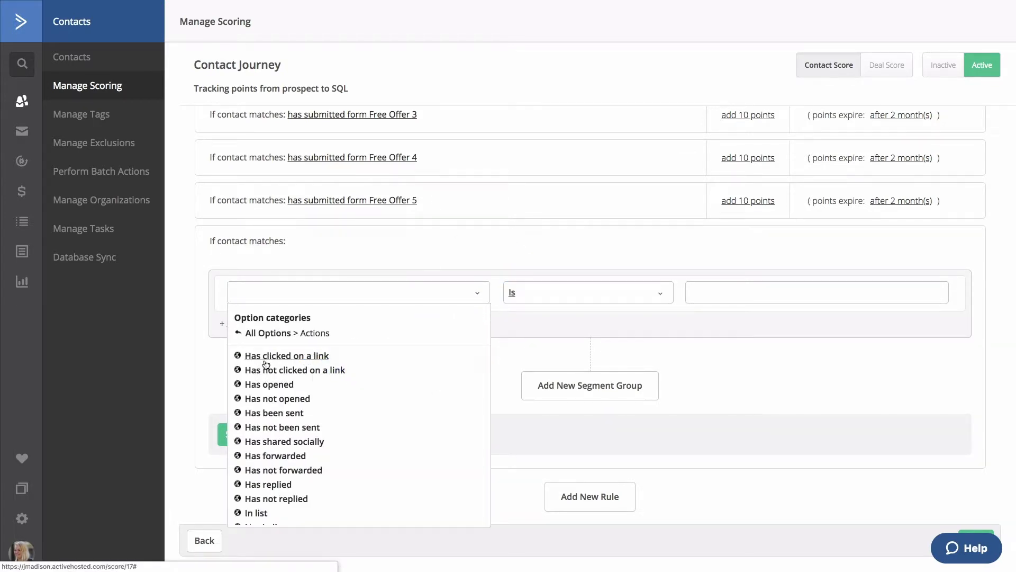
scroll(267, 370, "down", 5)
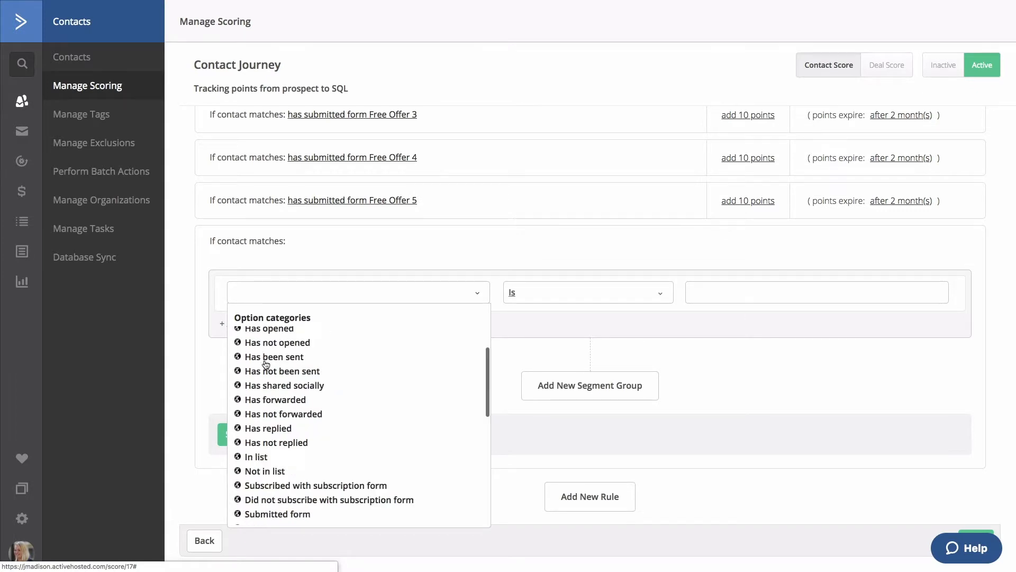
left_click(269, 385)
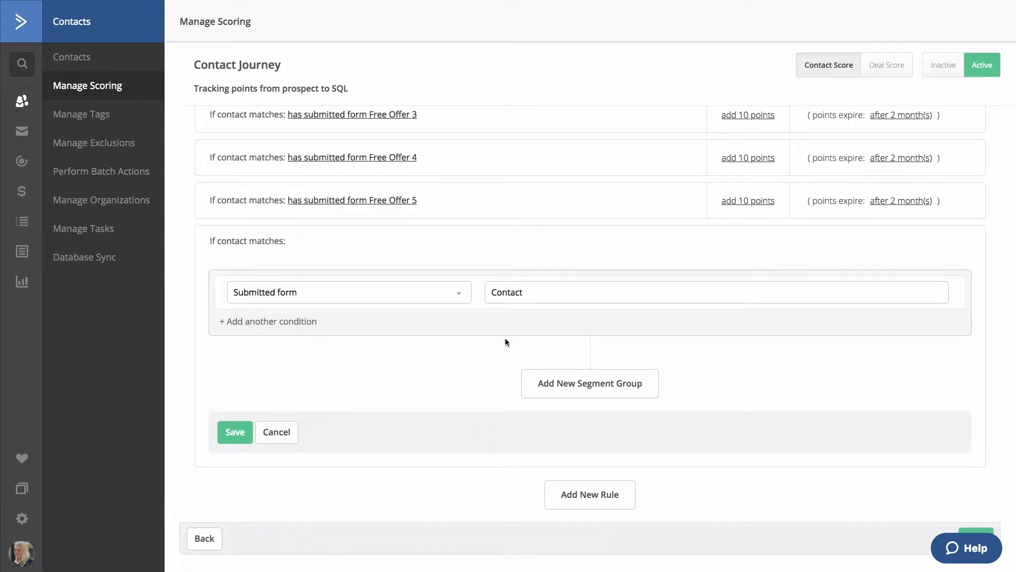
- Choose Landing Page Information Form as the new rule's submitted form and save the rule
left_click(557, 293)
scroll(566, 421, "down", 2)
scroll(566, 423, "down", 3)
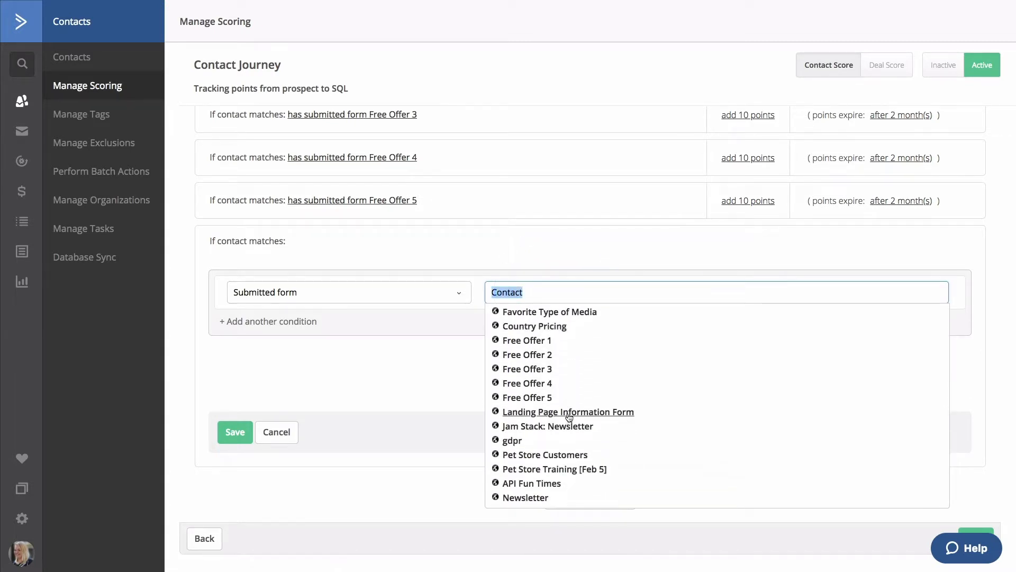
left_click(571, 414)
left_click(229, 433)
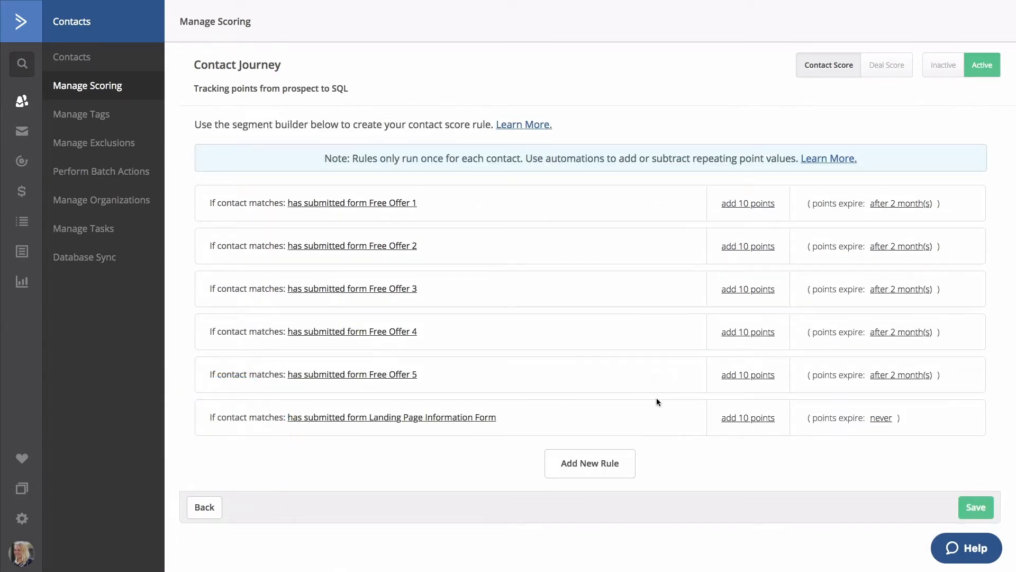
- Set the Landing Page Information Form rule to add 50 points
left_click(748, 418)
left_click(699, 417)
key("BackSpace")
type("50")
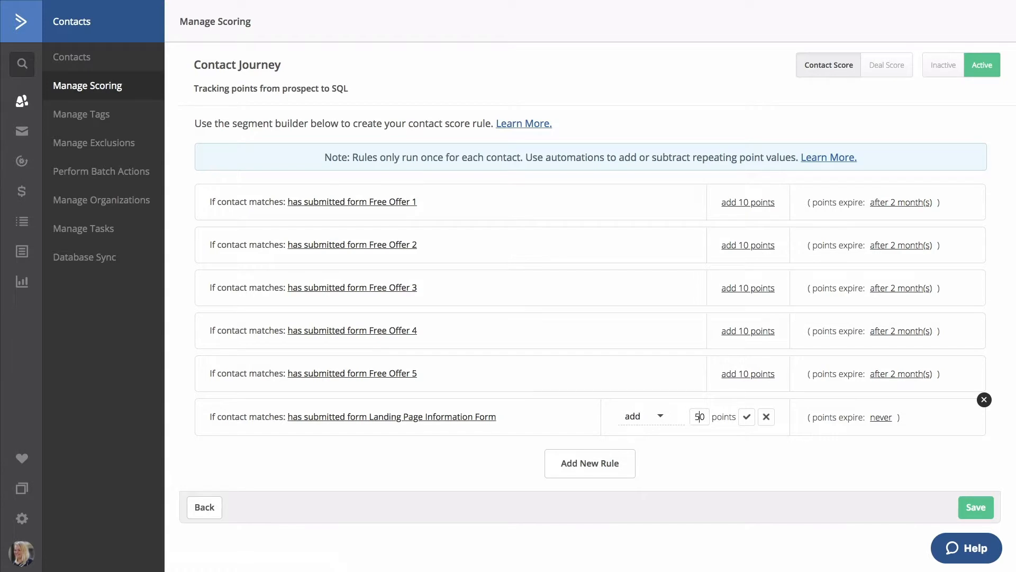
left_click(747, 421)
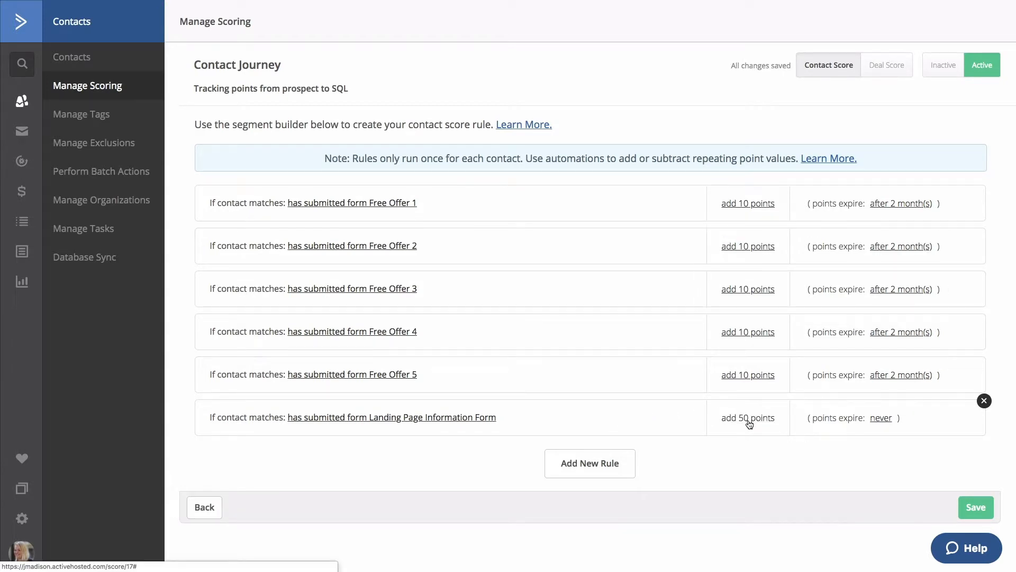
- Make the Landing Page Information Form rule's points expire after 2 months
left_click(885, 418)
left_click(846, 418)
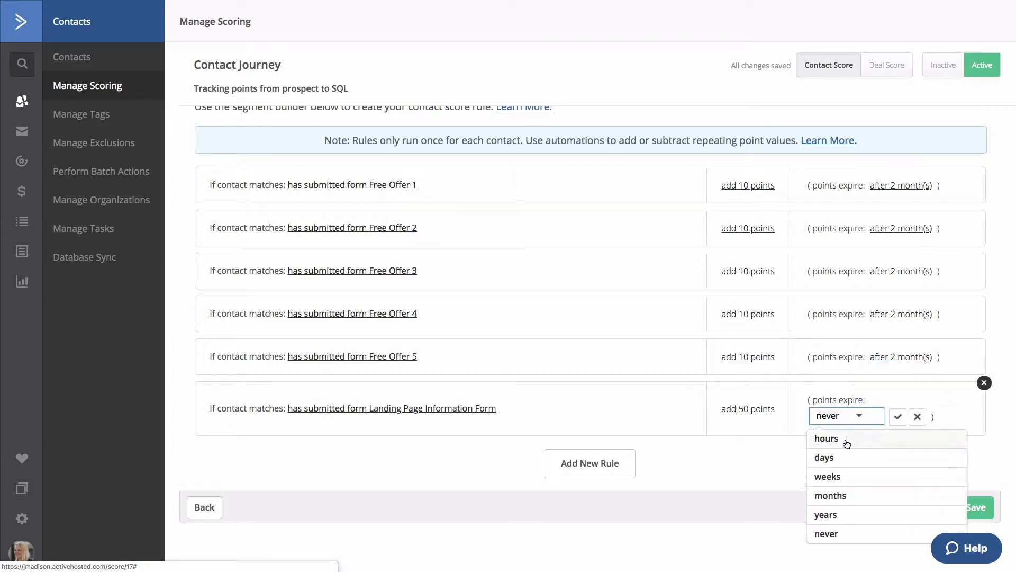
left_click(841, 507)
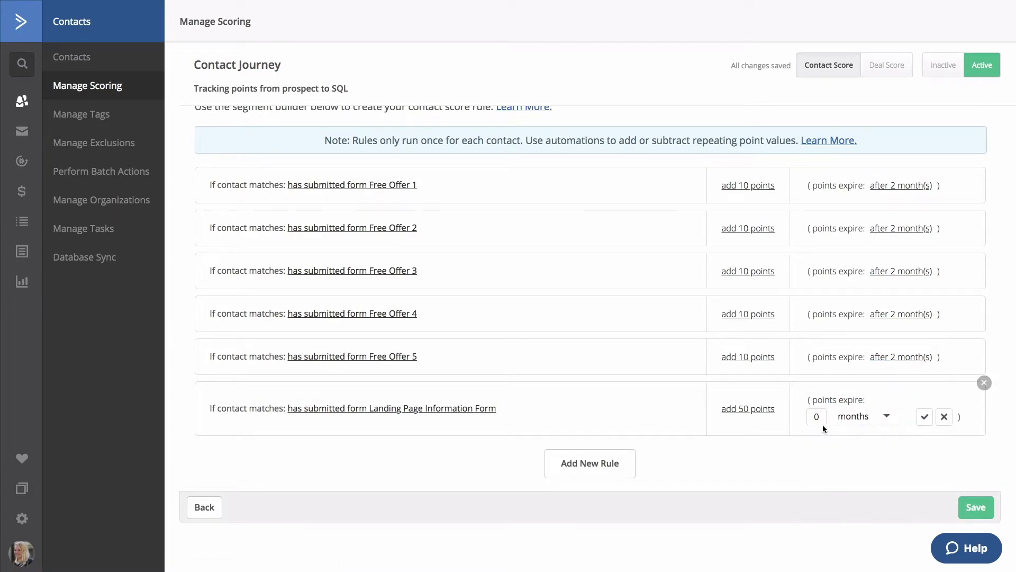
type("2")
left_click(925, 417)
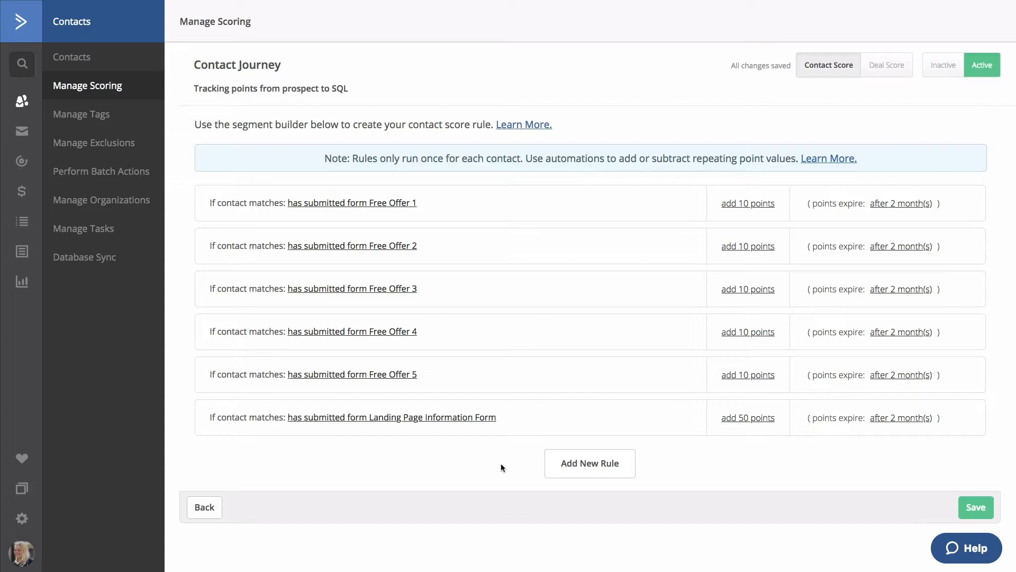
- Add another rule below the Landing Page Information Form rule with the deals condition "Has deal in stage"
left_click(600, 470)
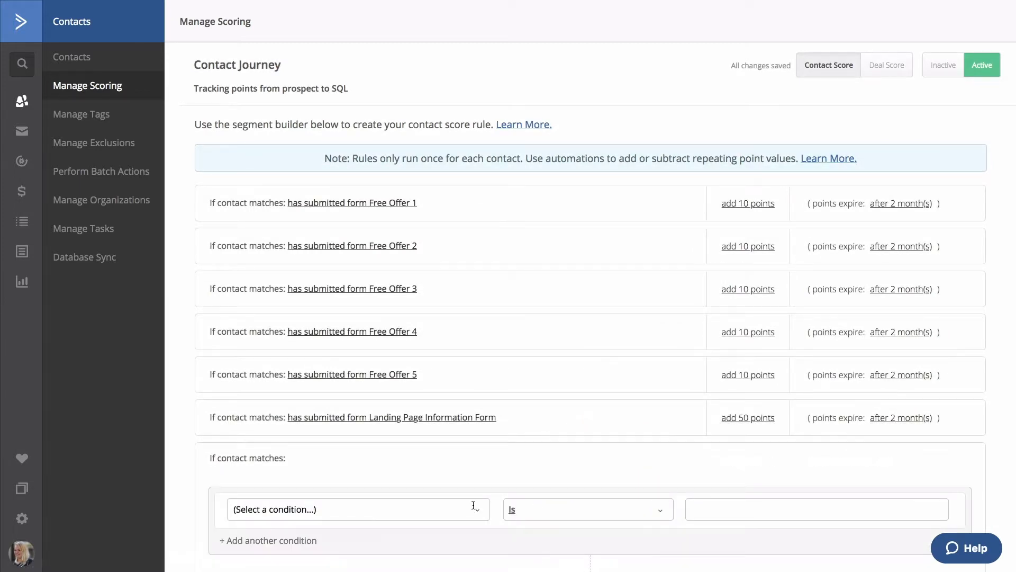
scroll(472, 490, "down", 4)
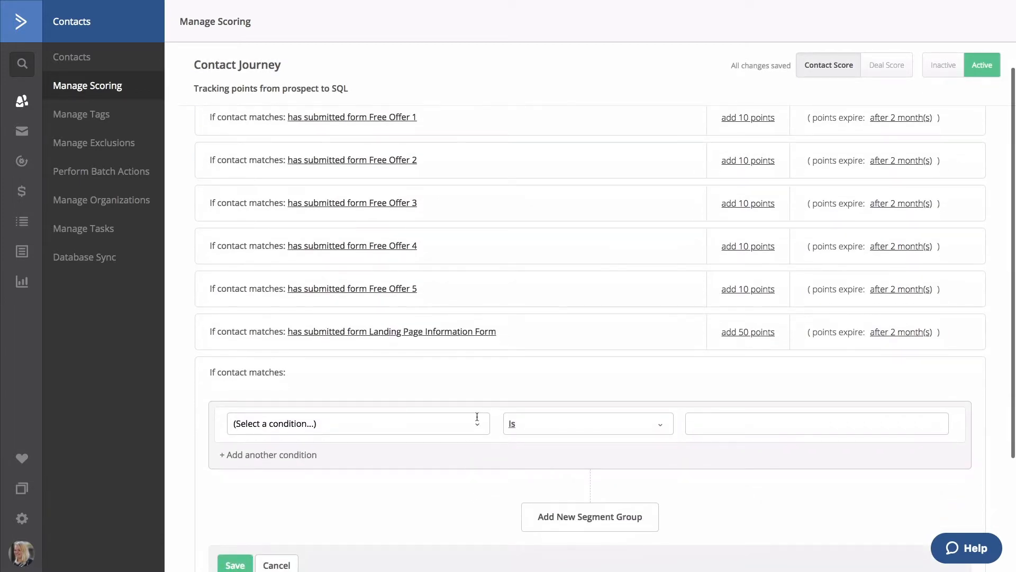
left_click(477, 291)
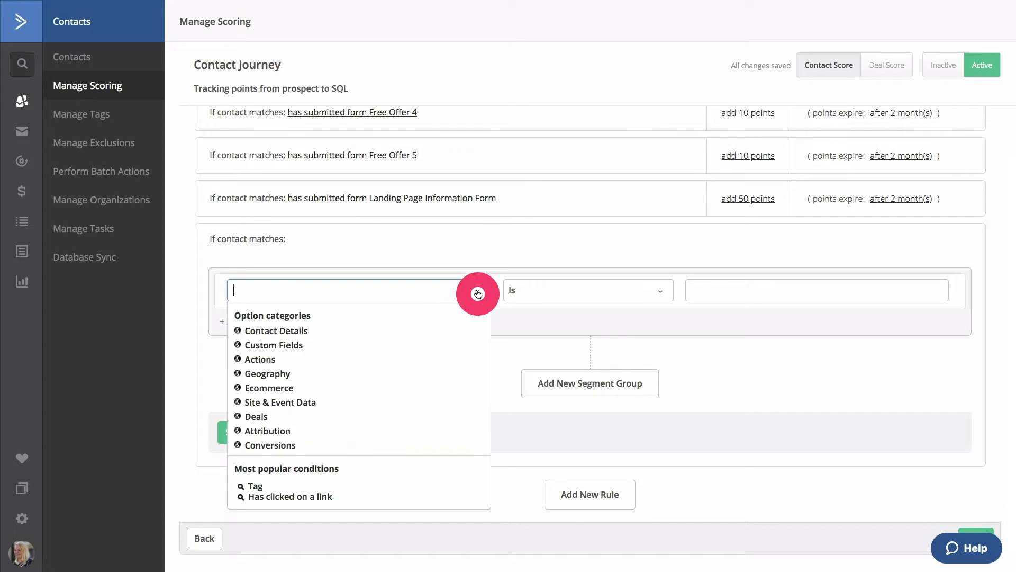
left_click(258, 417)
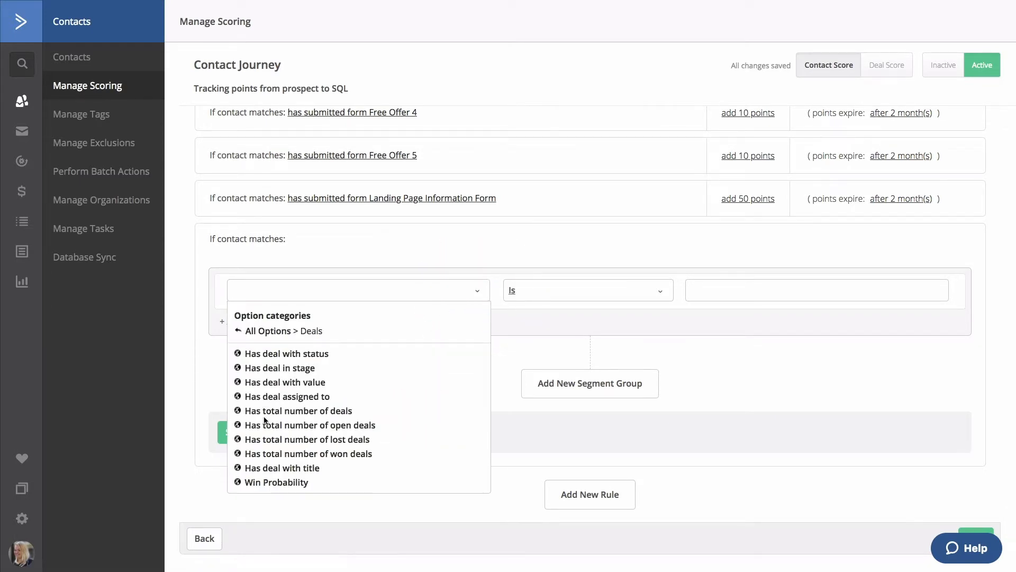
left_click(293, 367)
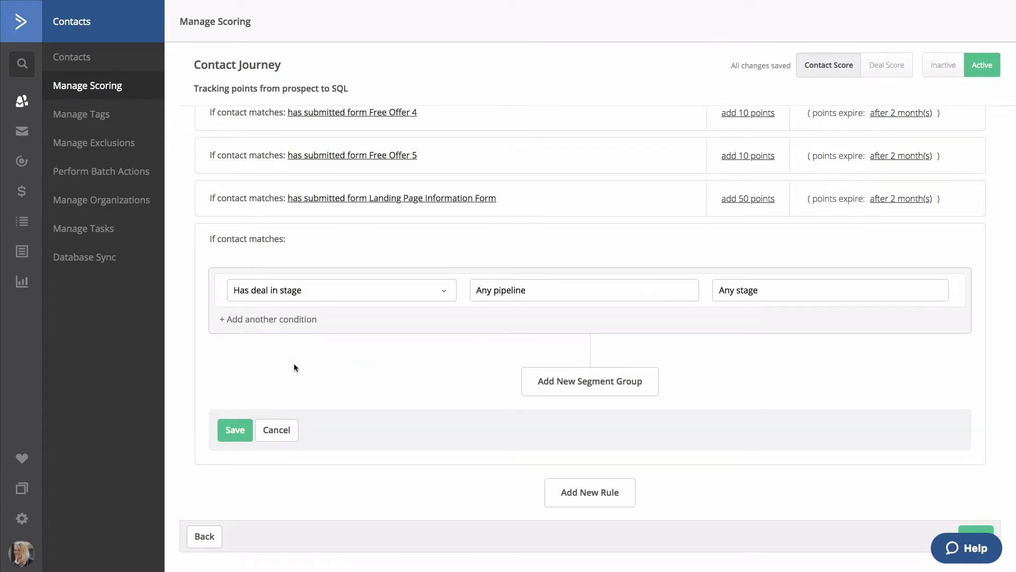
- Set the new rule's deal condition to Consulting Pipeline and stage New Lead, and save the rule
left_click(513, 290)
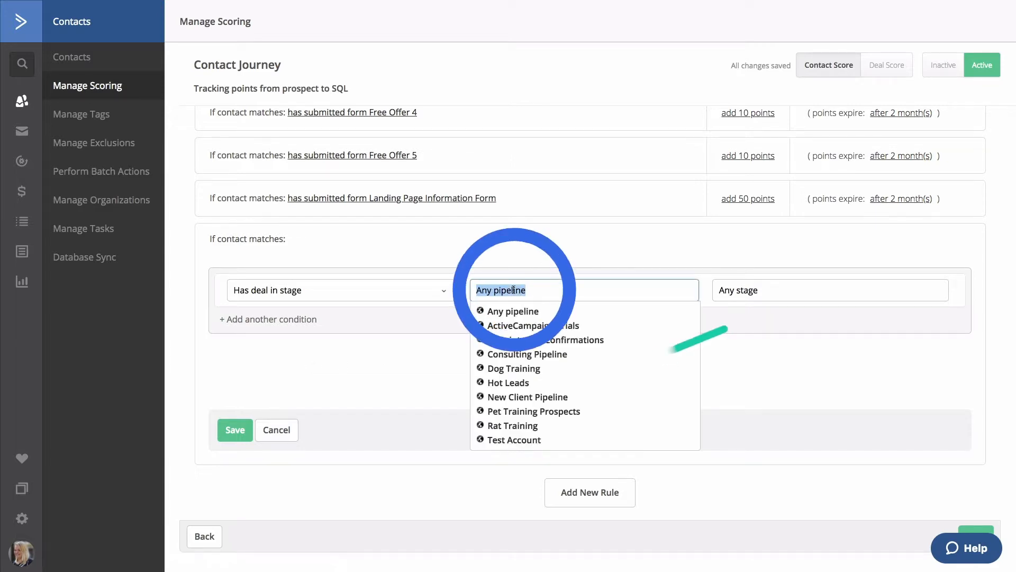
left_click(519, 353)
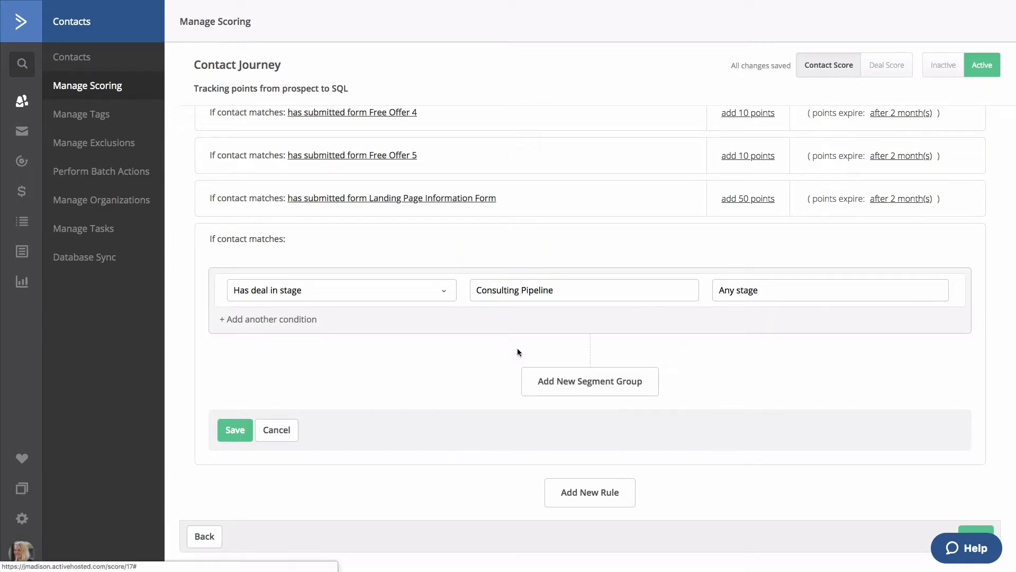
left_click(767, 283)
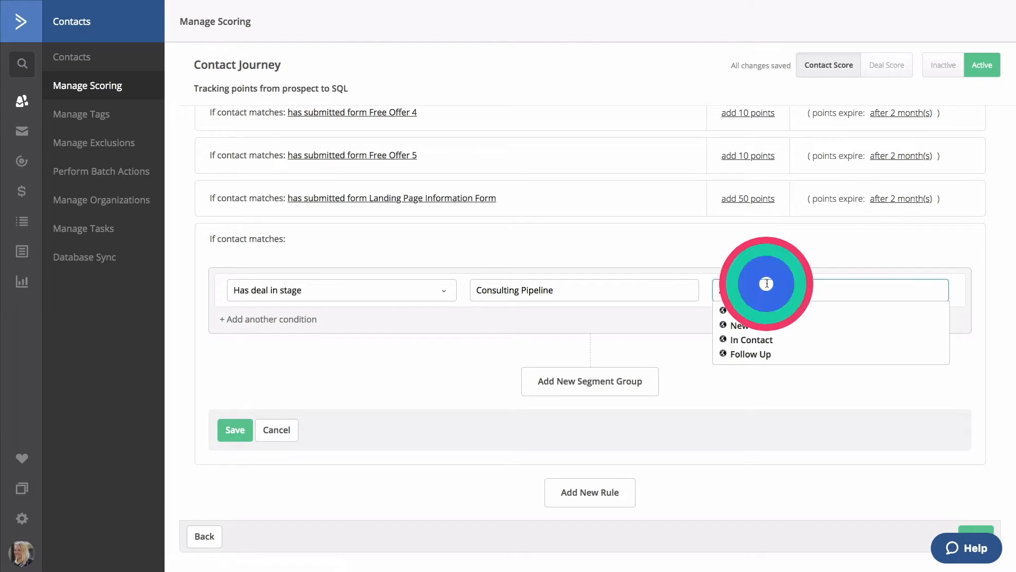
left_click(752, 324)
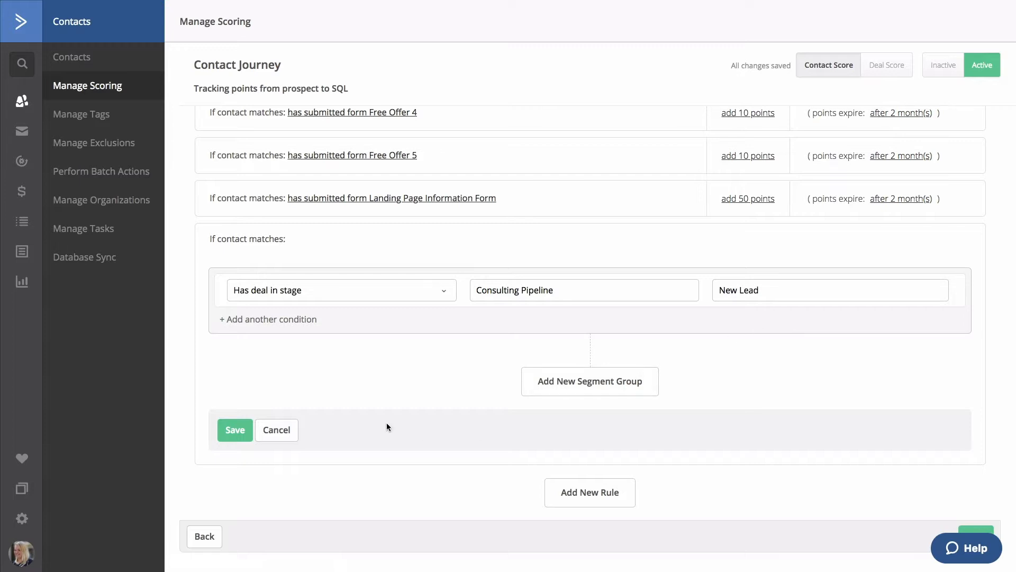
left_click(243, 435)
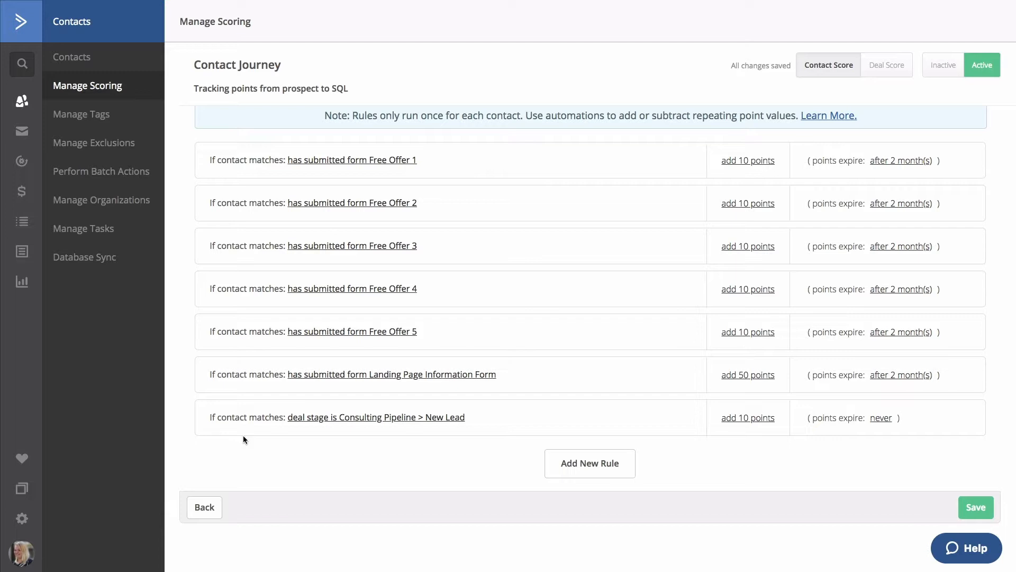
- Set the Consulting Pipeline > New Lead rule to add 75 points
left_click(741, 418)
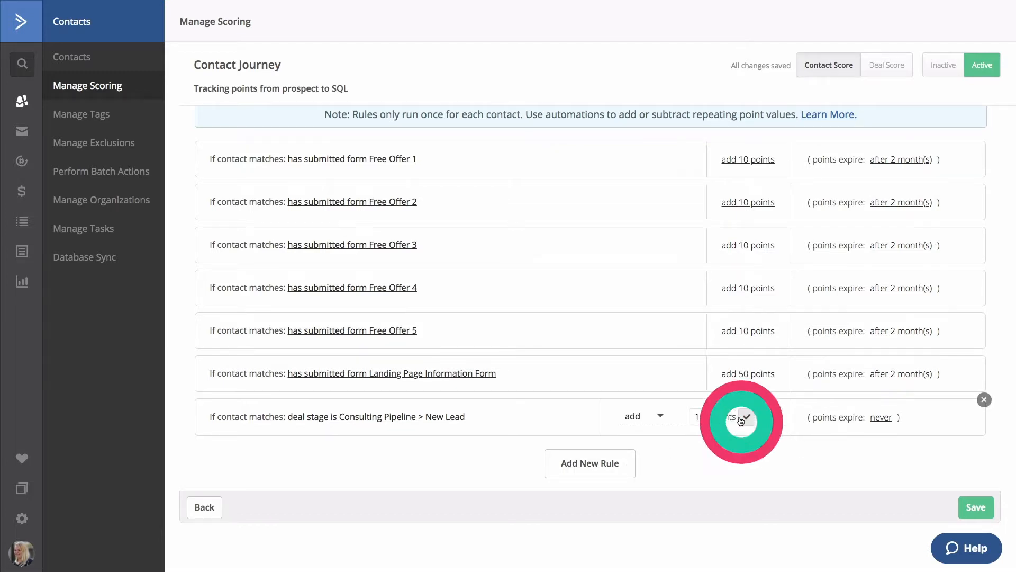
key("BackSpace")
key("BackSpace")
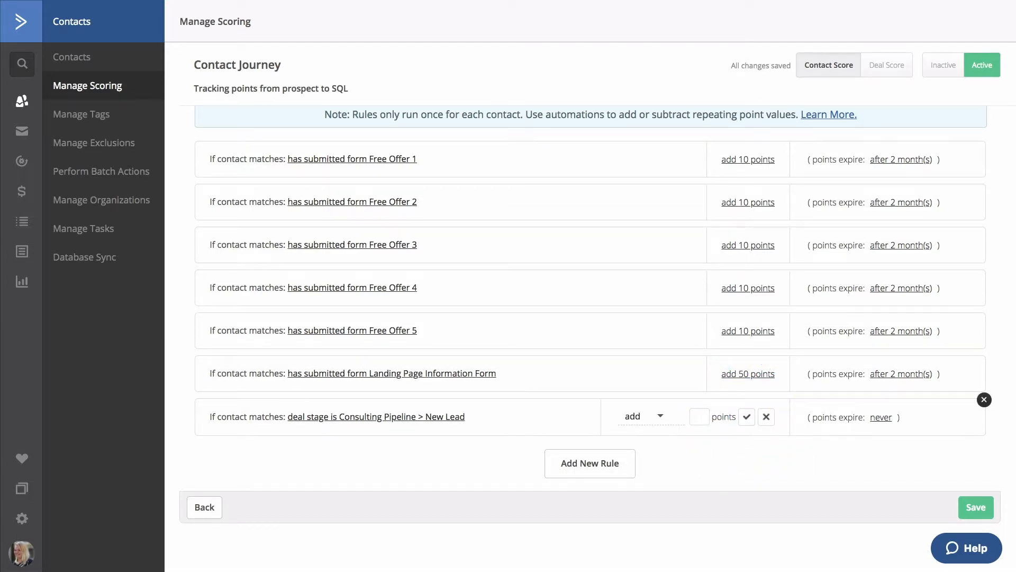
type("75")
left_click(747, 417)
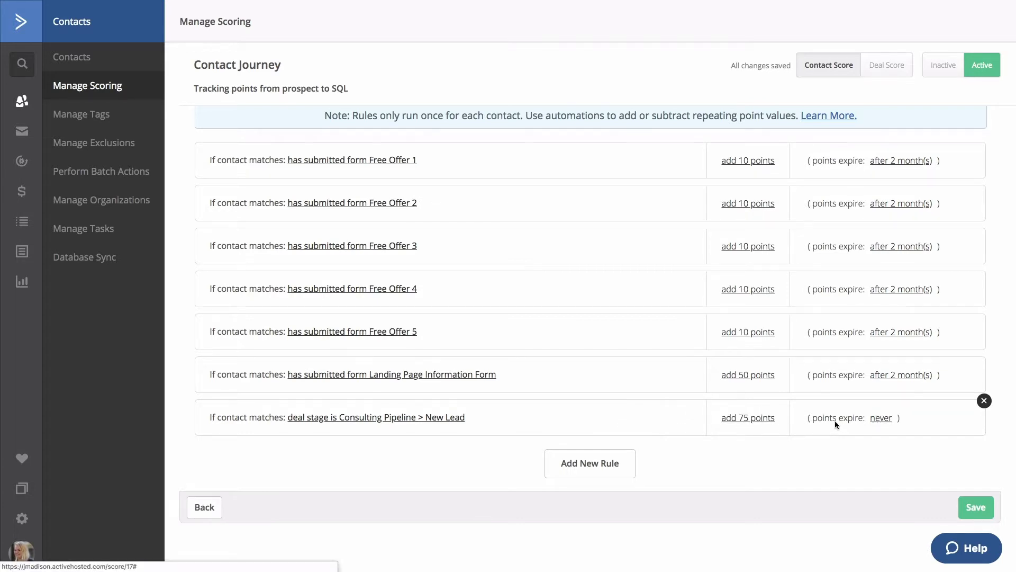
- Make the Consulting Pipeline > New Lead rule's points expire after 2 months
left_click(882, 421)
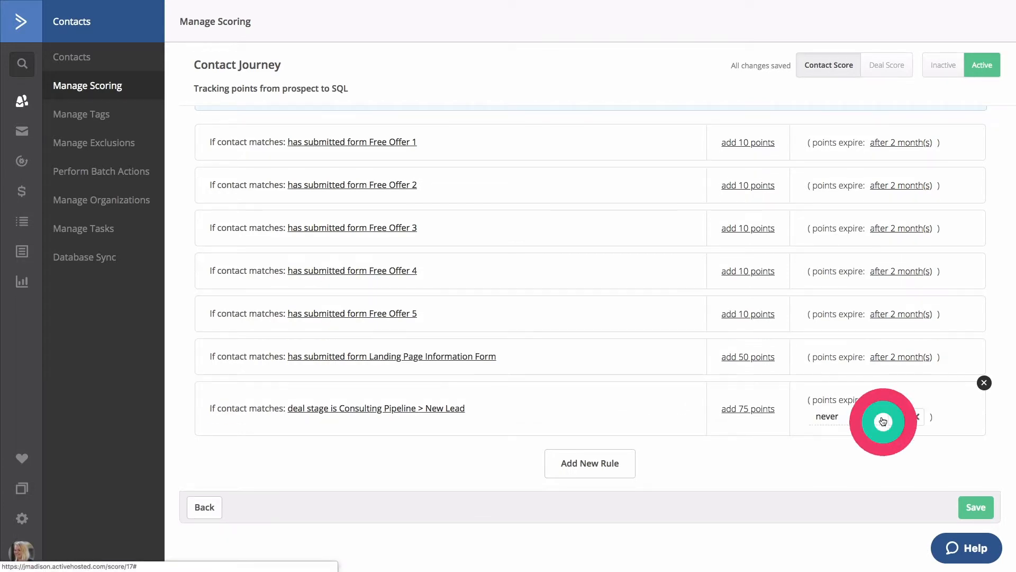
left_click(859, 418)
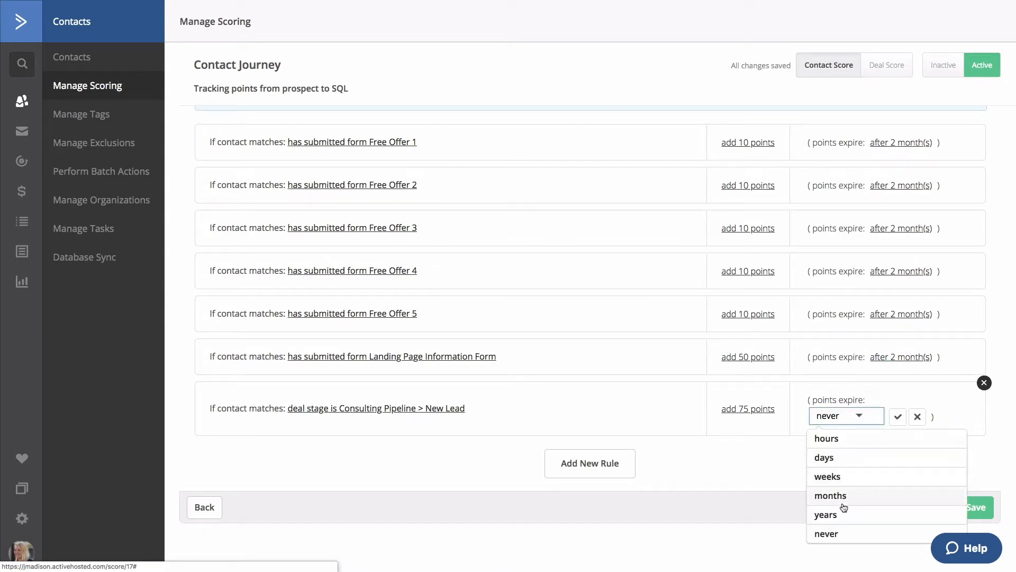
left_click(840, 499)
double_click(820, 418)
type("2")
left_click(927, 418)
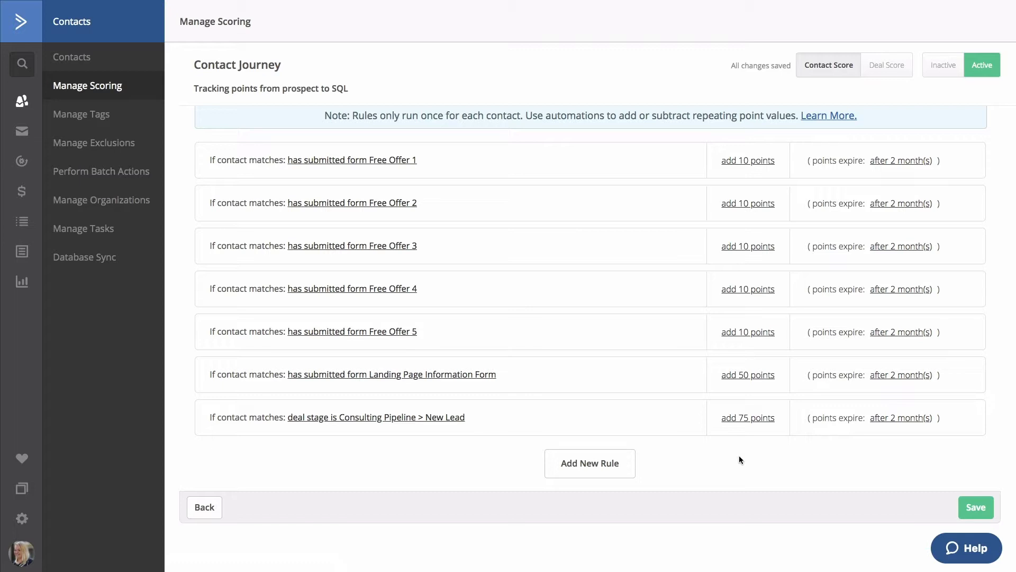
- Add another rule below the New Lead deal rule with the contact details condition "Tag"
left_click(608, 471)
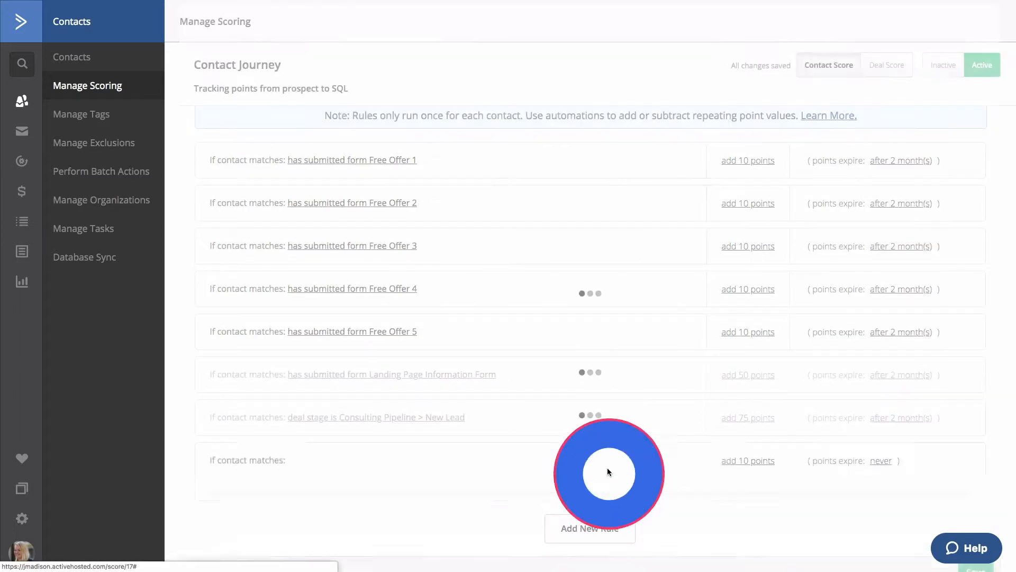
scroll(453, 421, "down", 5)
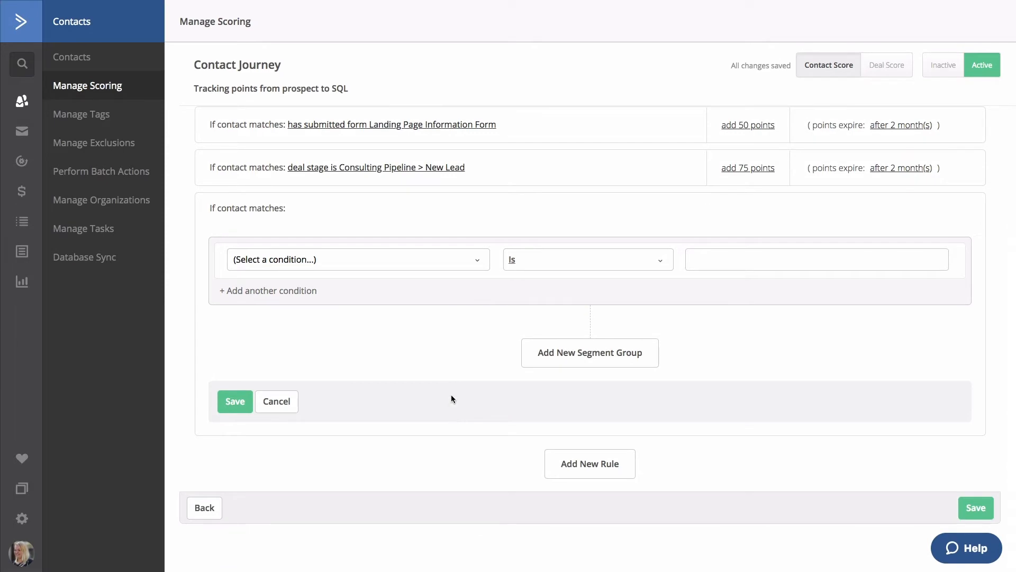
left_click(480, 261)
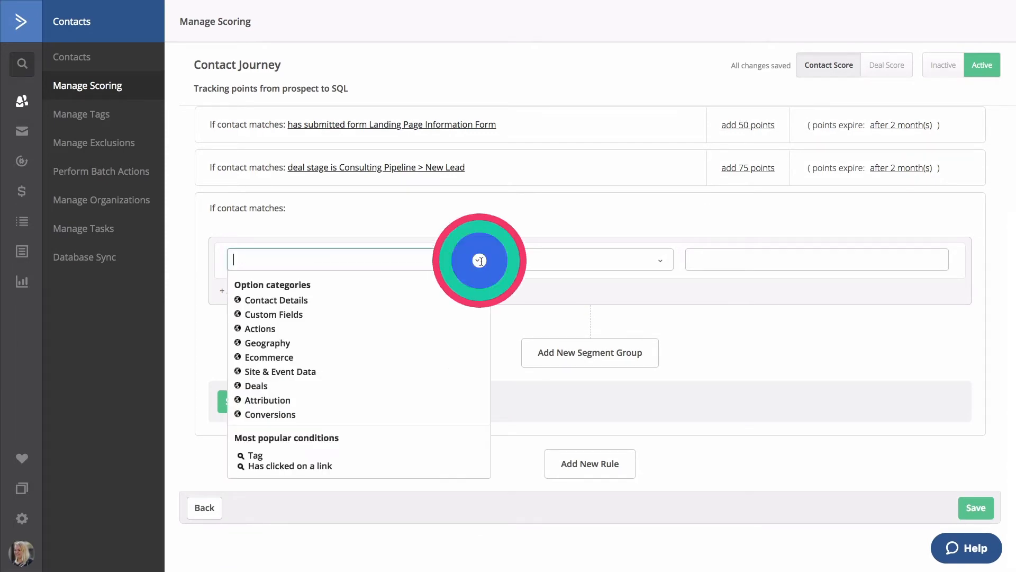
left_click(302, 304)
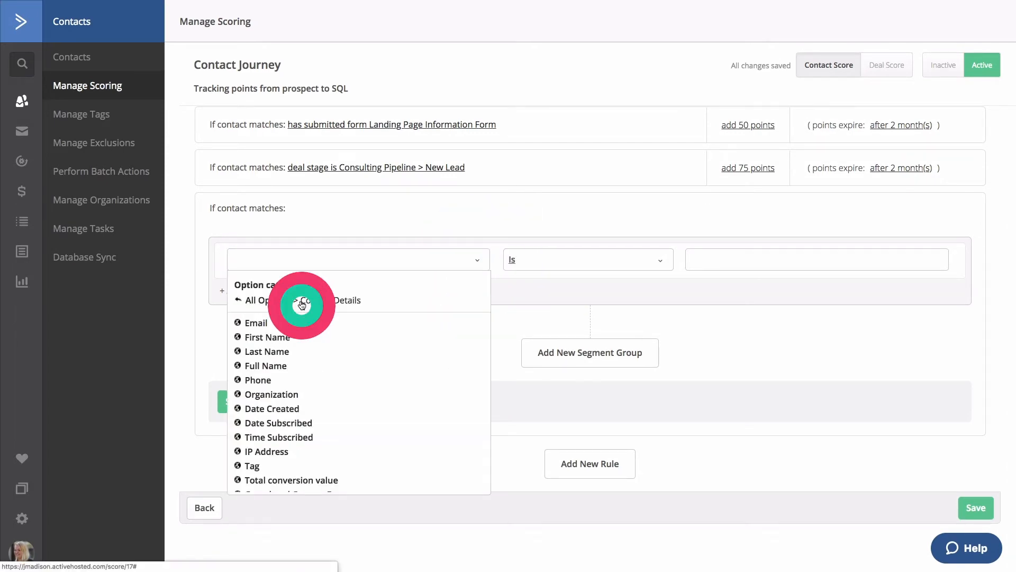
left_click(252, 465)
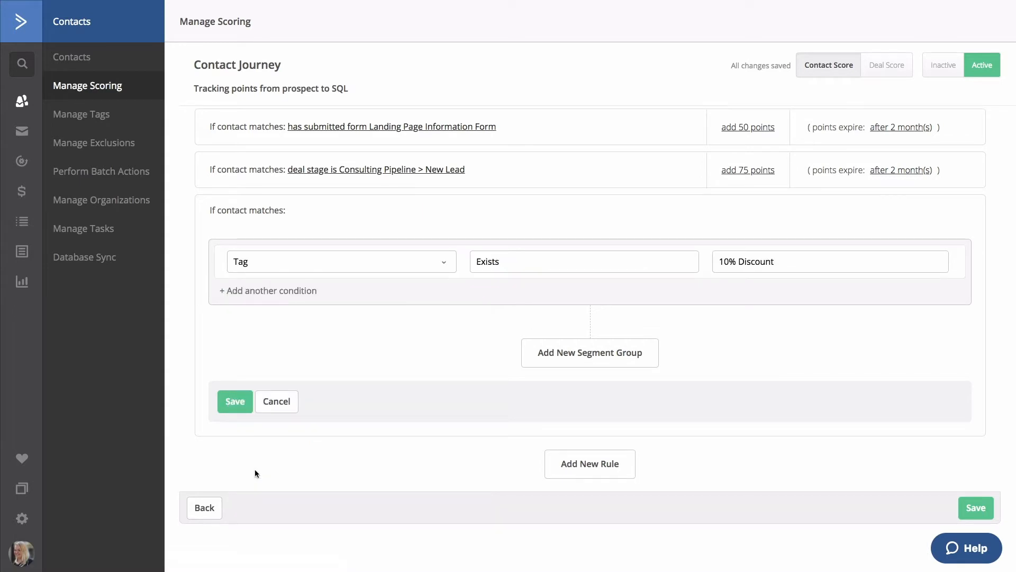
- Make the new rule match contacts that have the tag Attended Live Event, and save the rule
left_click(534, 265)
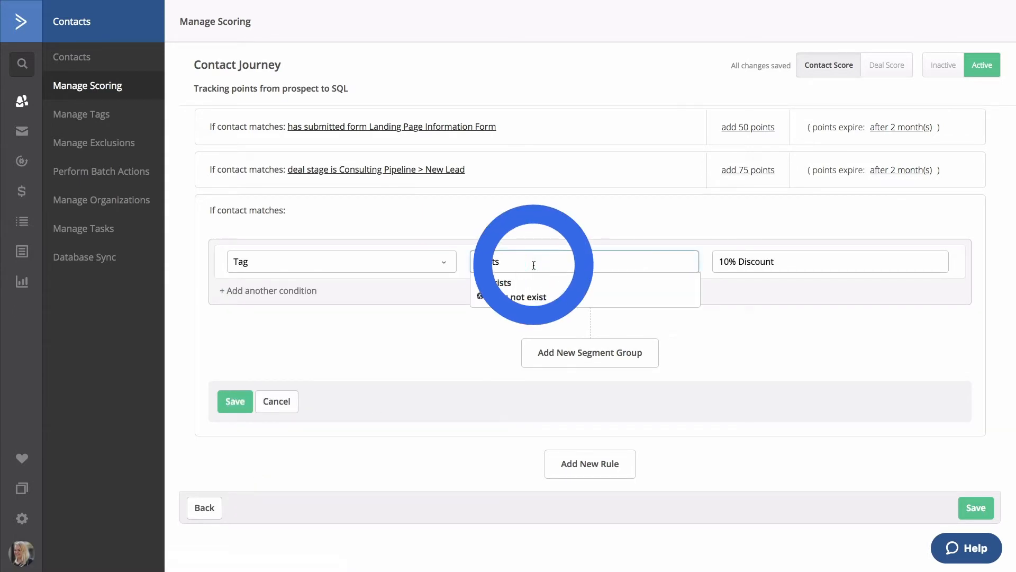
left_click(474, 336)
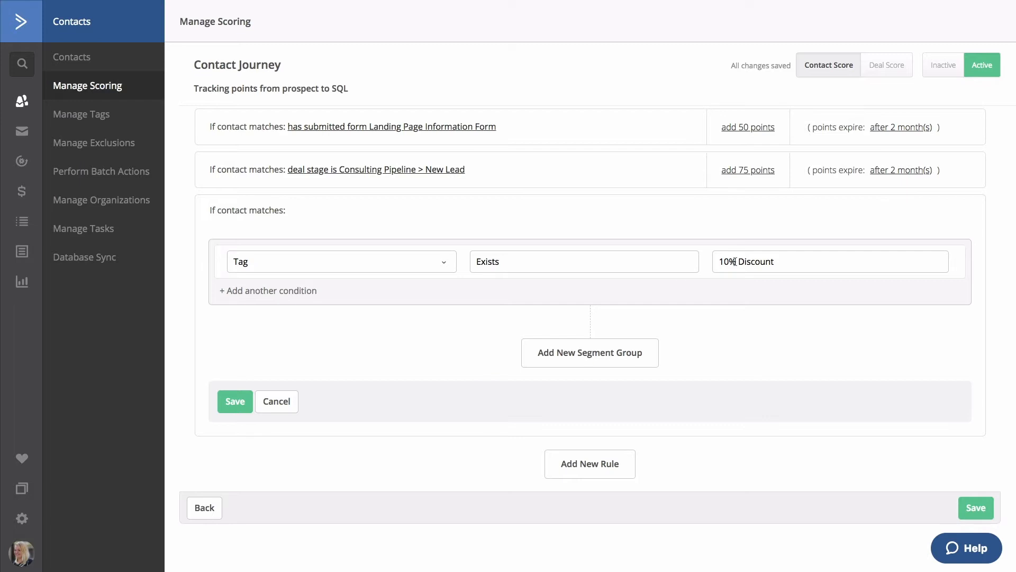
left_click(756, 262)
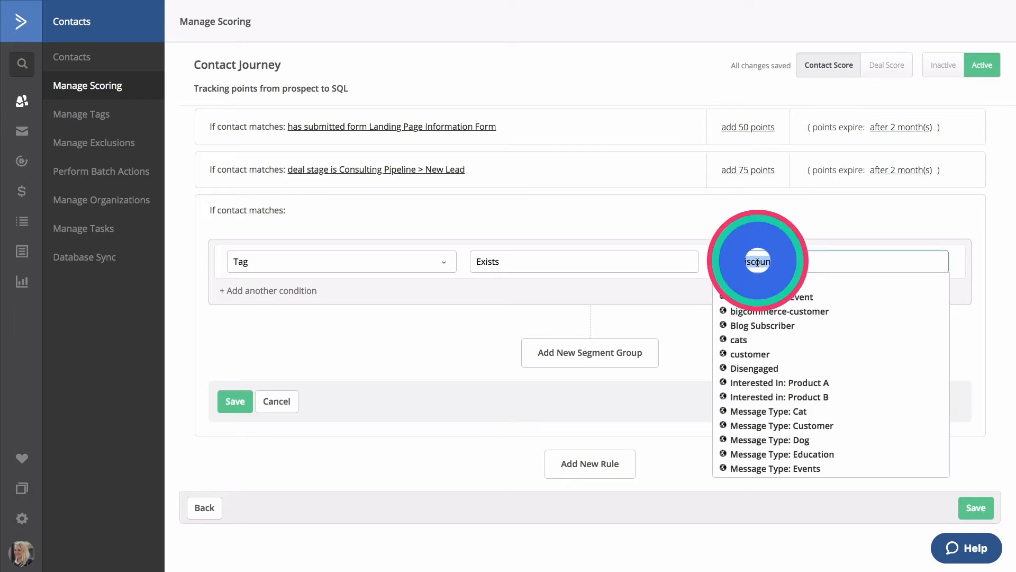
left_click(766, 298)
left_click(243, 401)
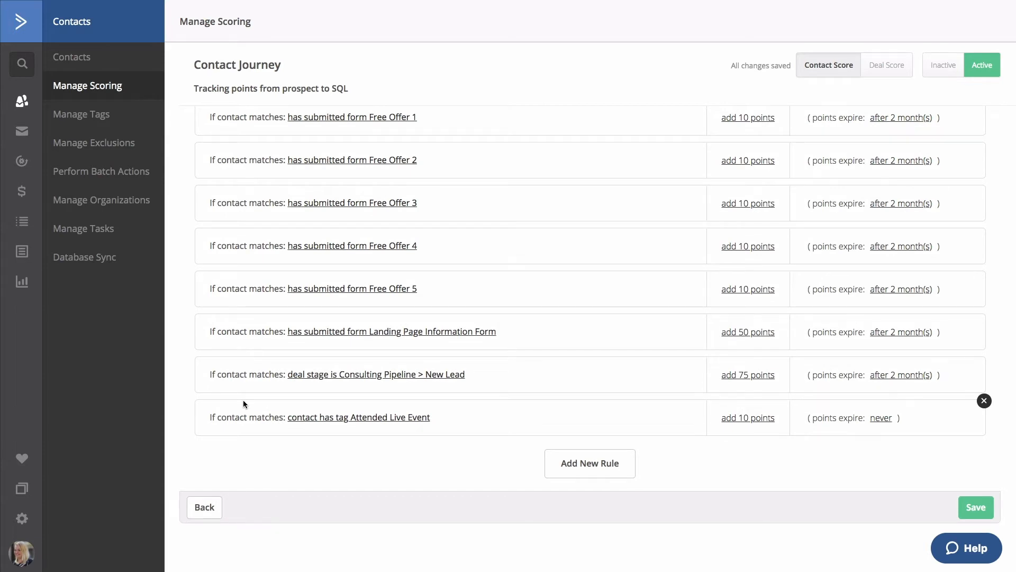
- Set the Attended Live Event tag rule to add 100 points
left_click(748, 417)
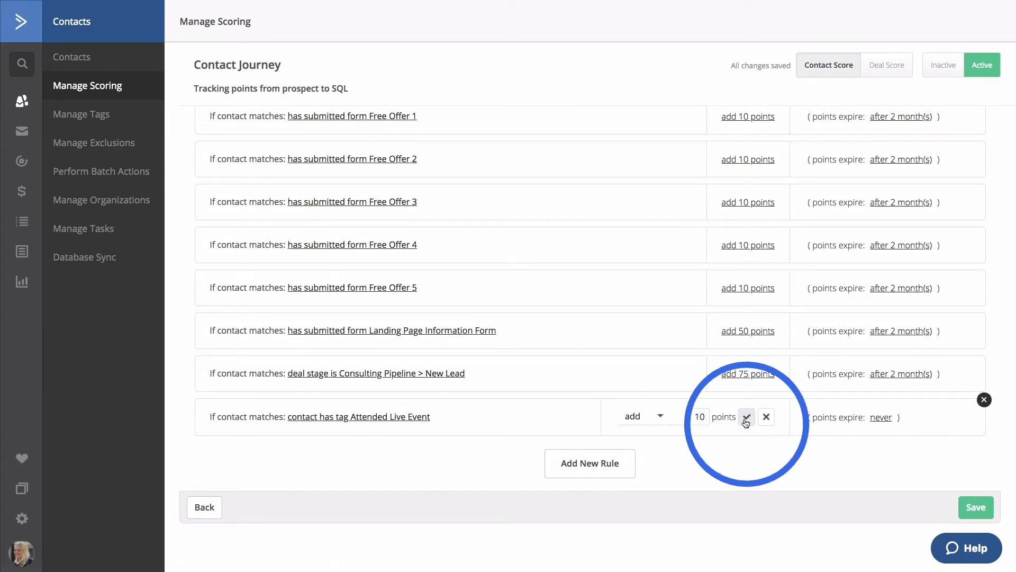
left_click(704, 417)
type("0")
left_click(747, 417)
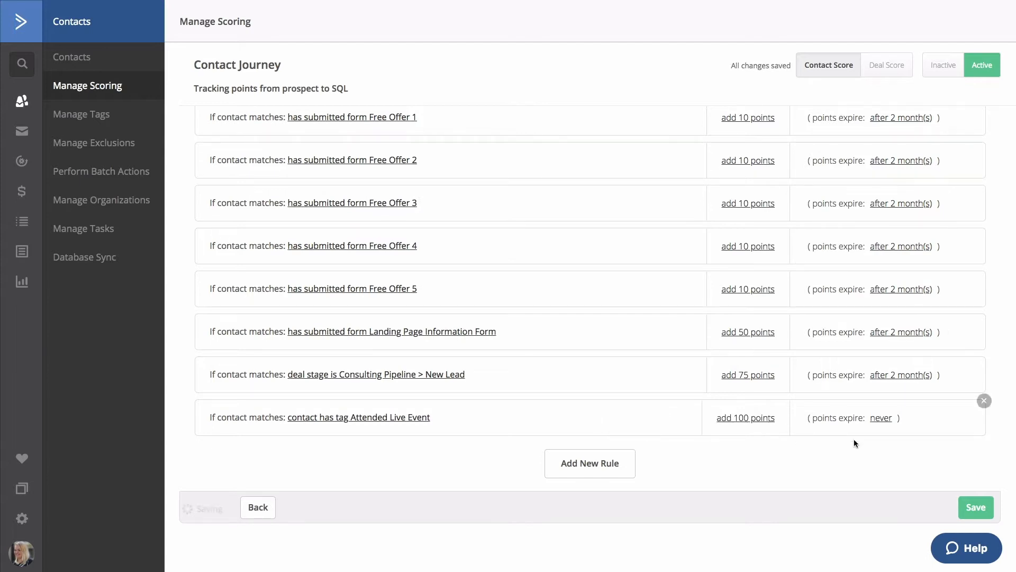
- Make the Attended Live Event tag rule's points expire after 2 months
left_click(881, 417)
left_click(857, 433)
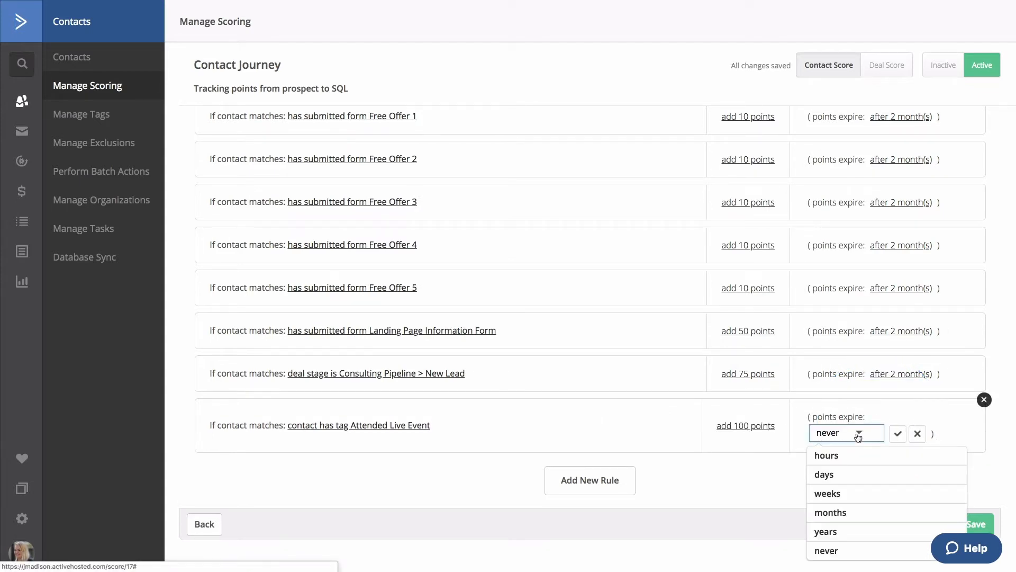
left_click(841, 514)
left_click(818, 435)
key("BackSpace")
type("2")
left_click(925, 433)
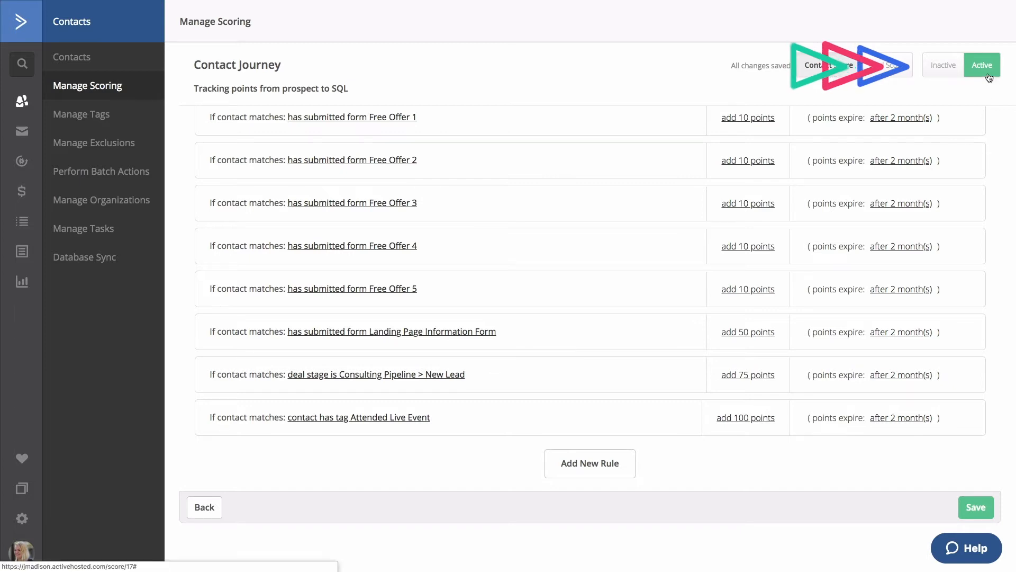
- Switch the Contact Journey score to inactive and back to active
left_click(948, 69)
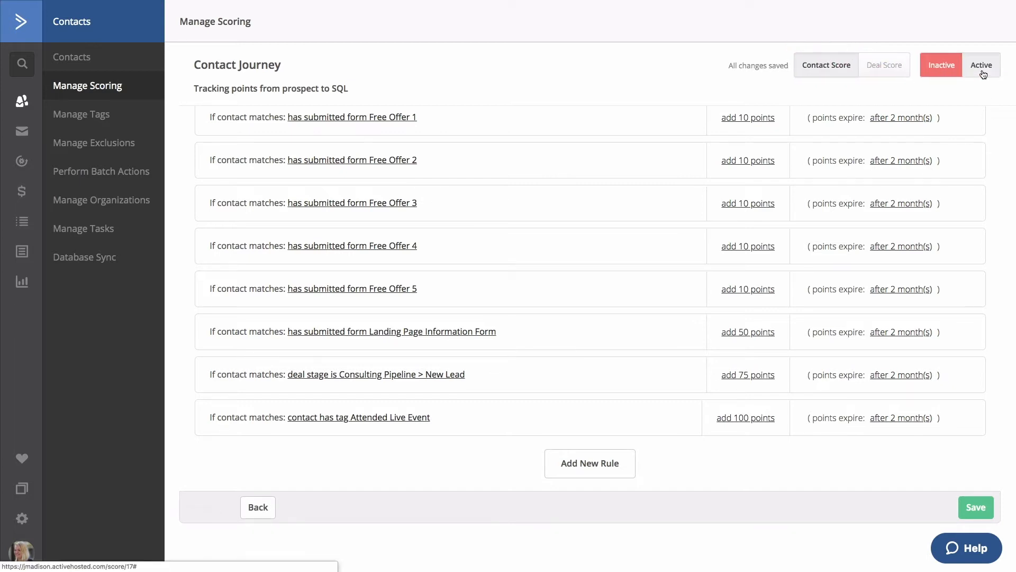
left_click(982, 70)
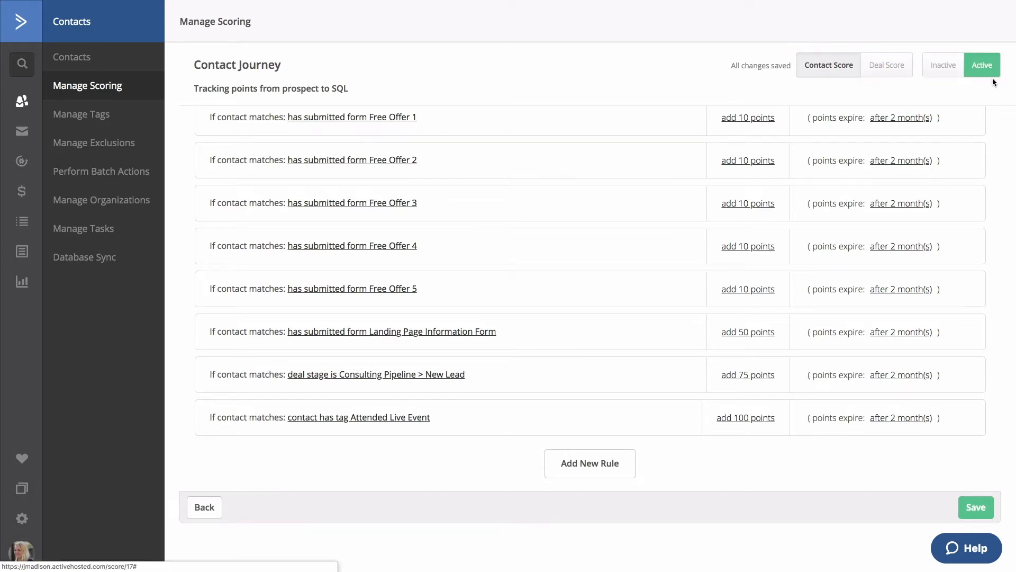